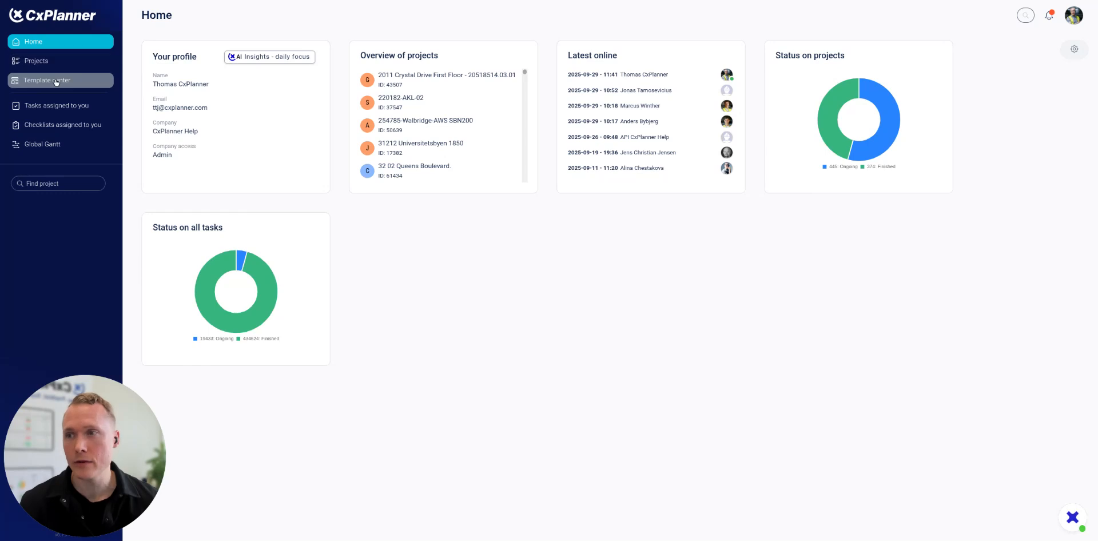
- Open the commissioning test templates in the template center
left_click(56, 81)
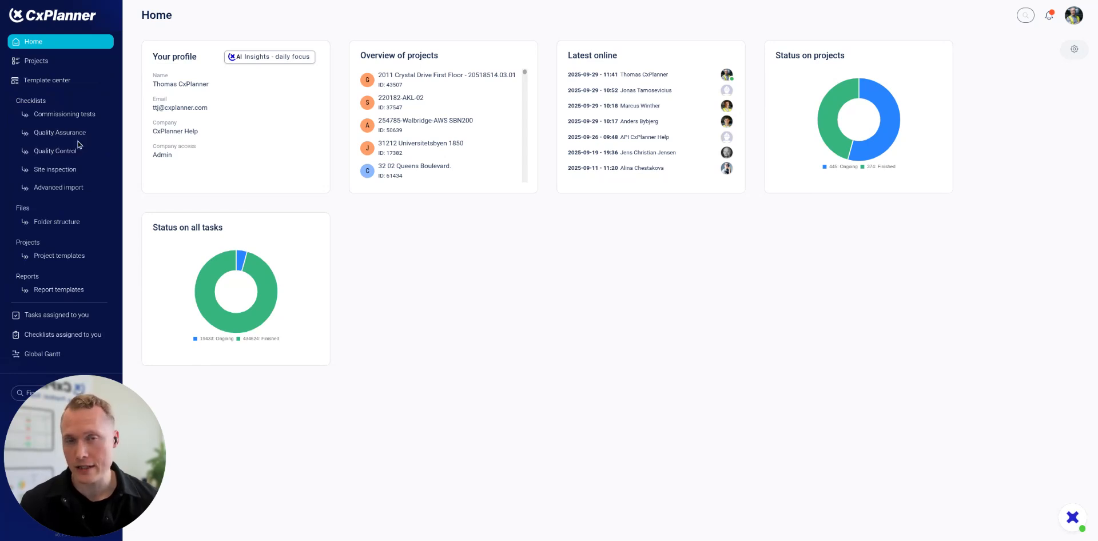
left_click(67, 116)
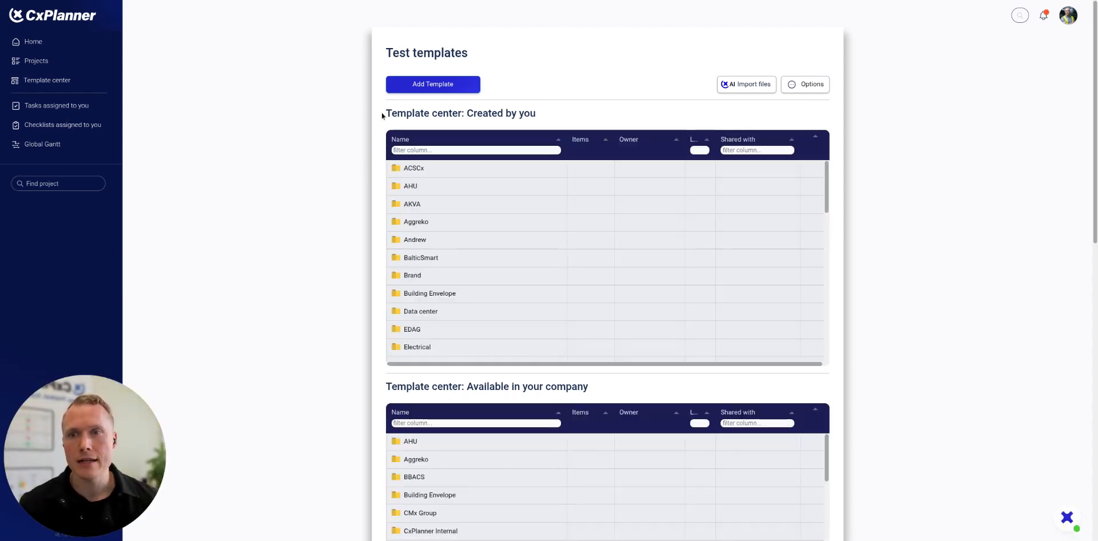
- Examine the created-by-you, company, project-dedicated and public template lists and the available AI file import options
left_click_drag(382, 115, 540, 114)
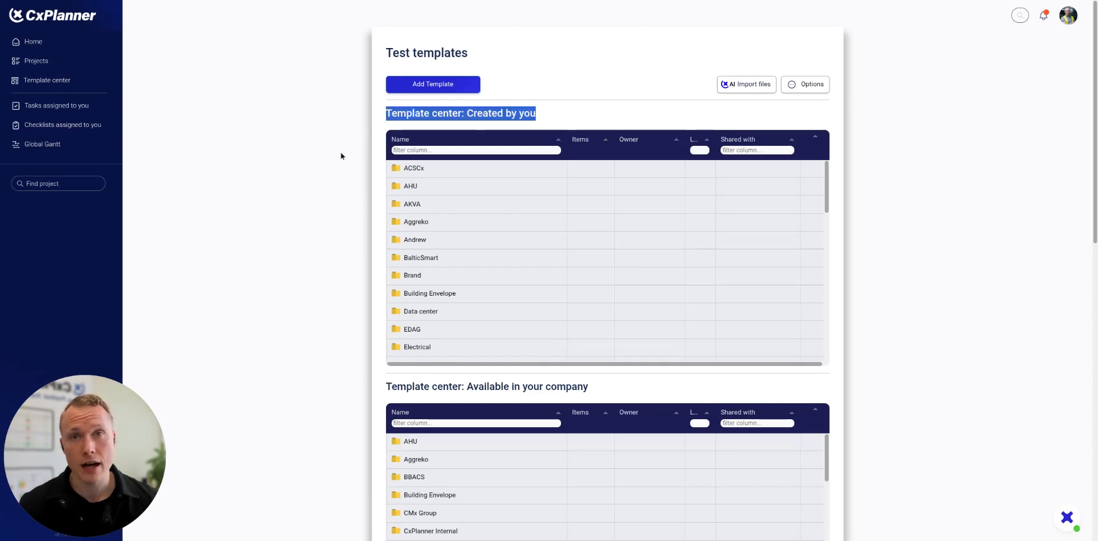
scroll(344, 166, "down", 3)
left_click_drag(382, 182, 593, 186)
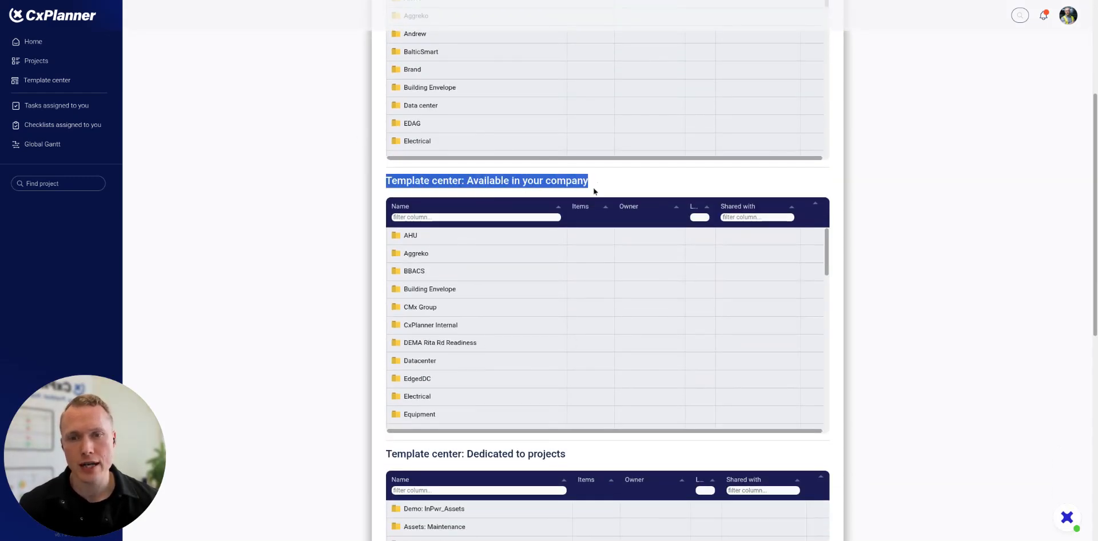
scroll(340, 190, "down", 5)
left_click_drag(382, 94, 591, 103)
scroll(358, 201, "down", 2)
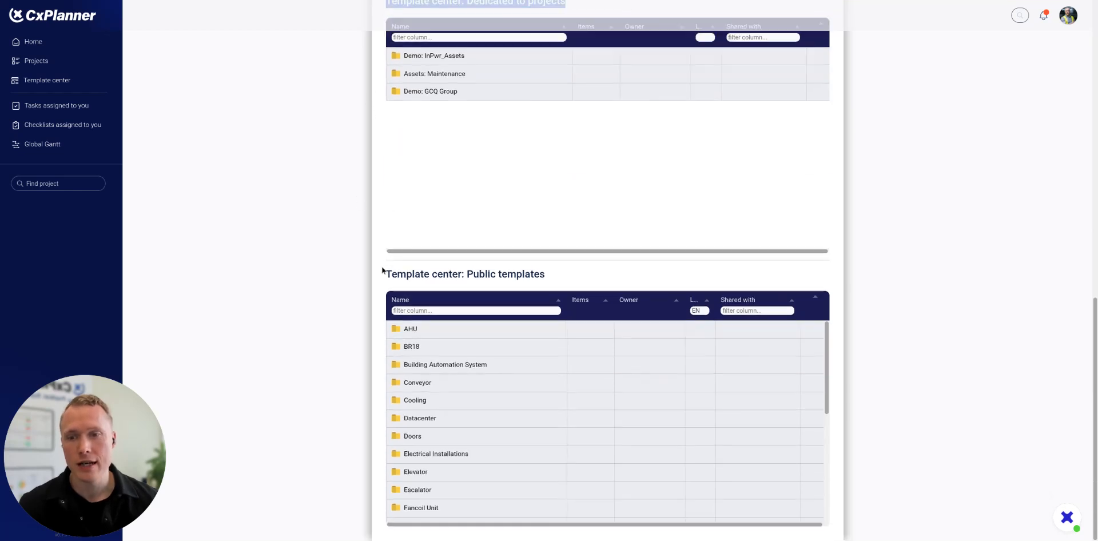
left_click_drag(383, 273, 551, 273)
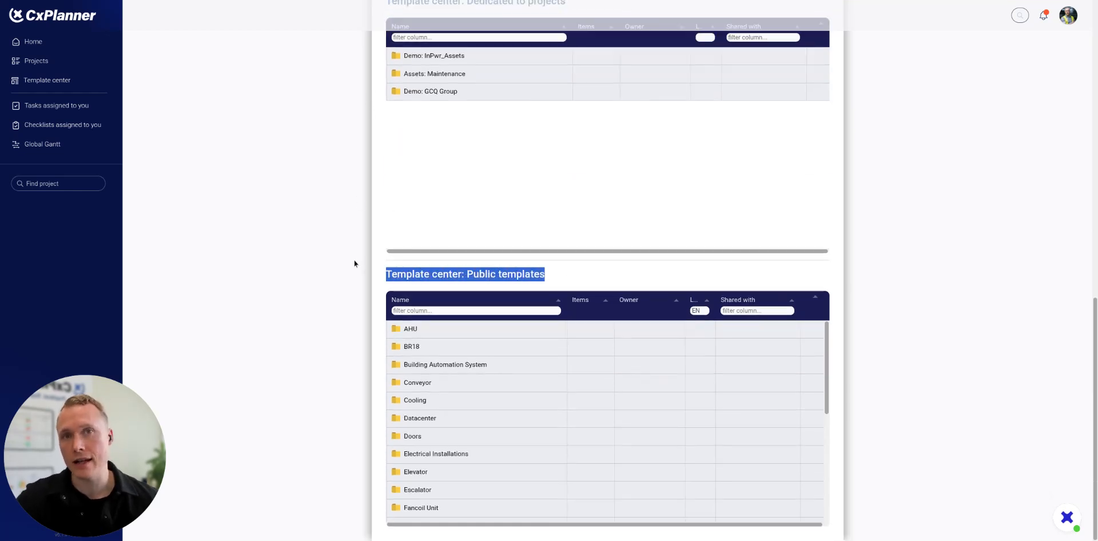
scroll(331, 229, "up", 10)
scroll(322, 214, "up", 2)
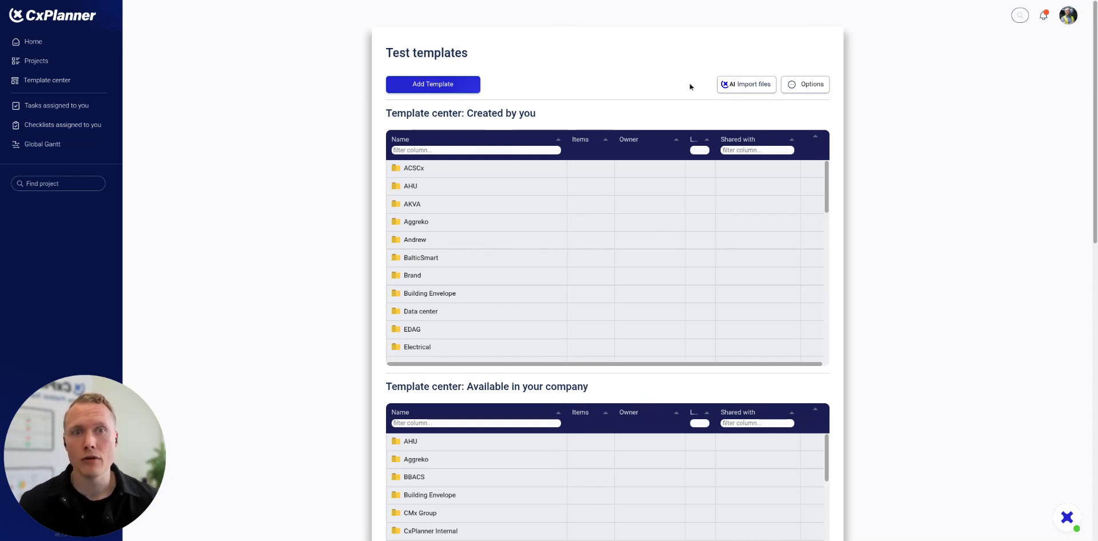
left_click(752, 88)
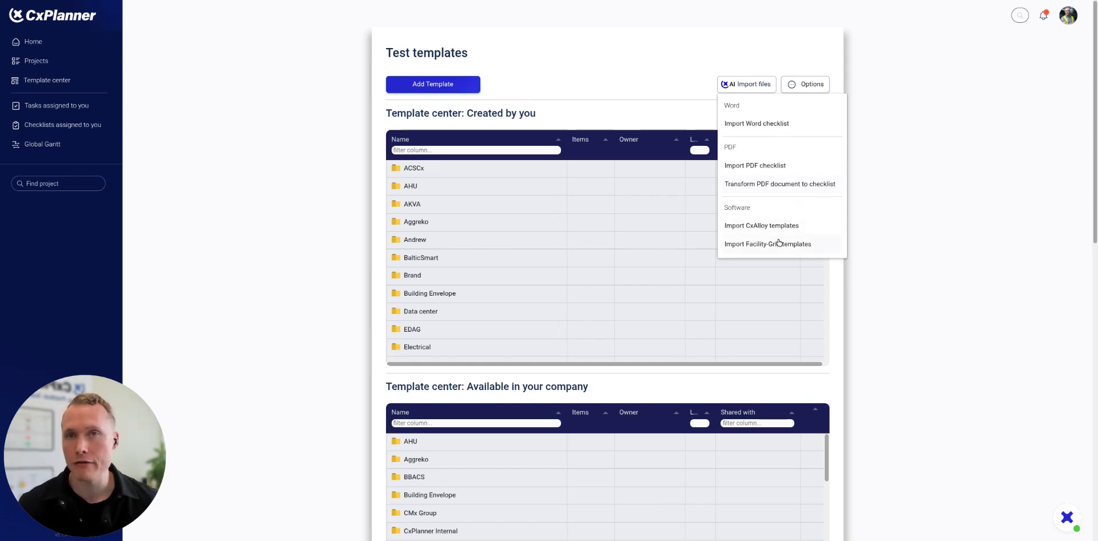
left_click(678, 83)
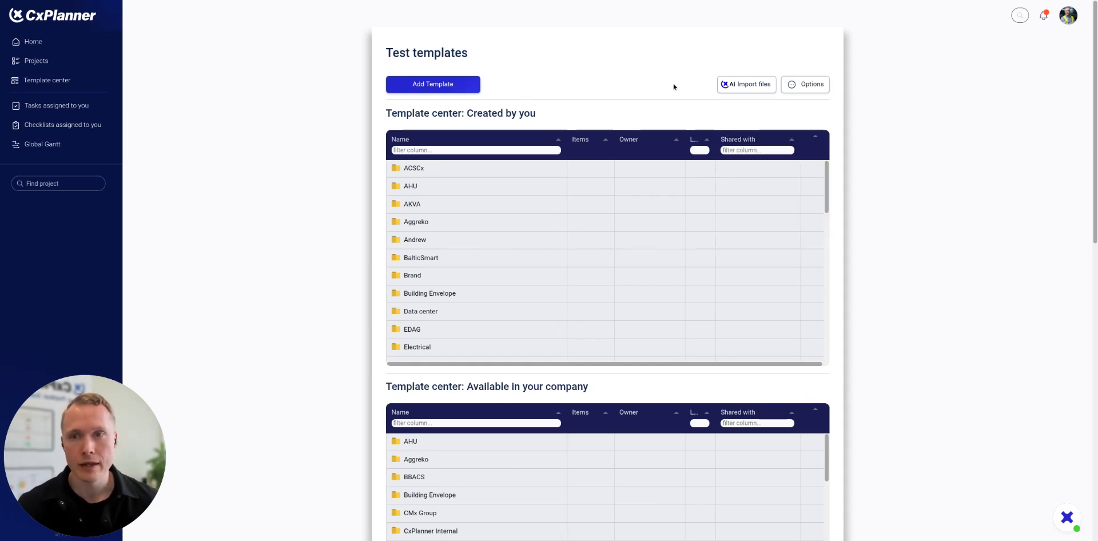
- Create a new test template named "Quick Template_v01" in the category Test
left_click(430, 89)
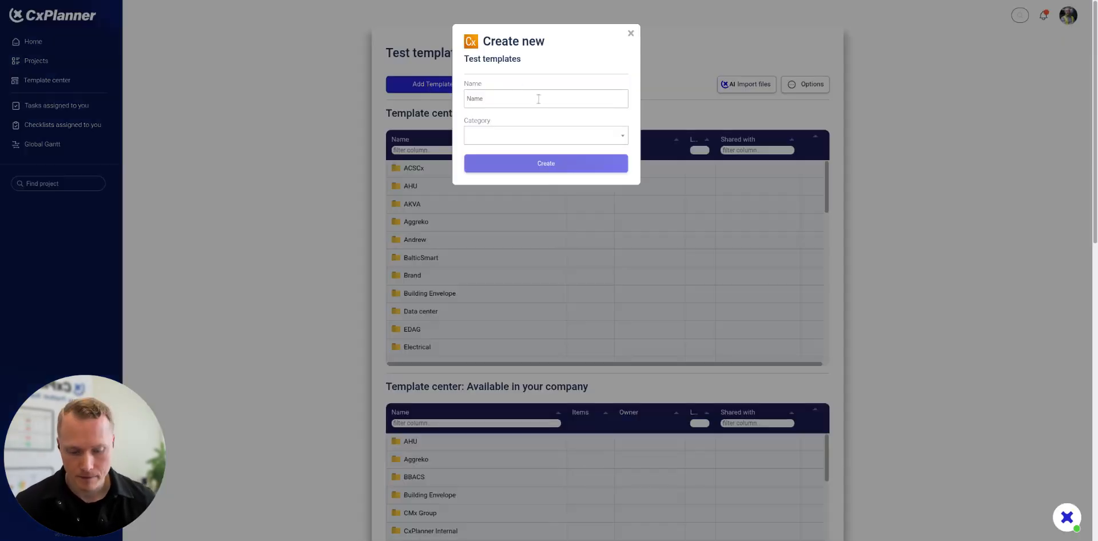
type("Quic")
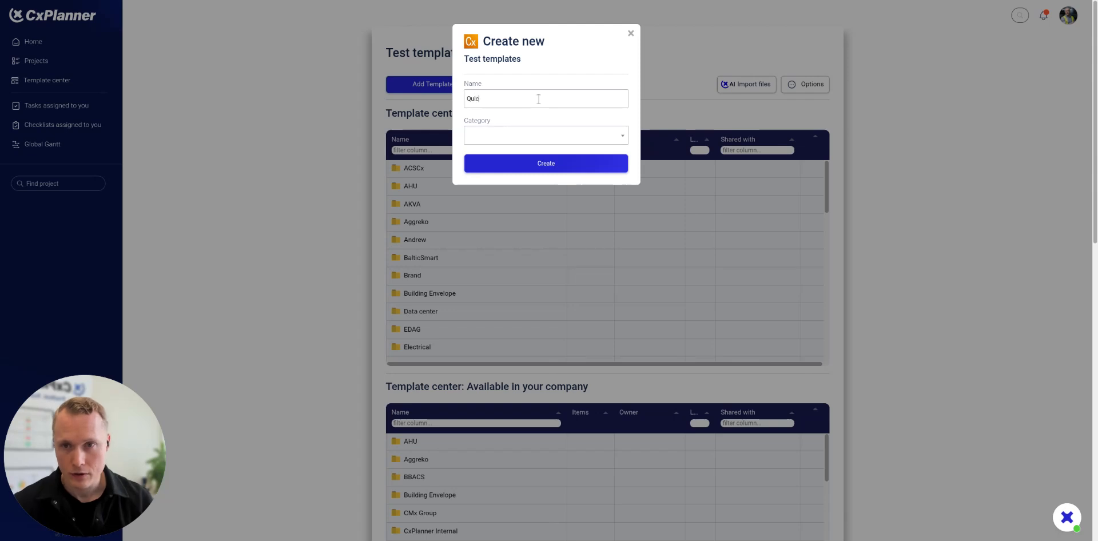
type("k Tempaltte_v01")
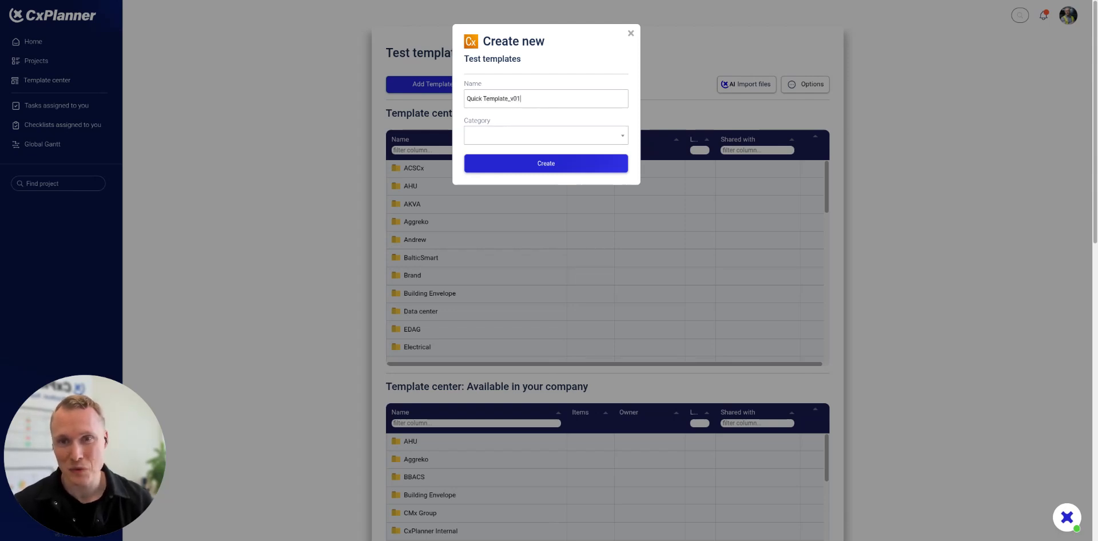
key("Tab")
type("Test")
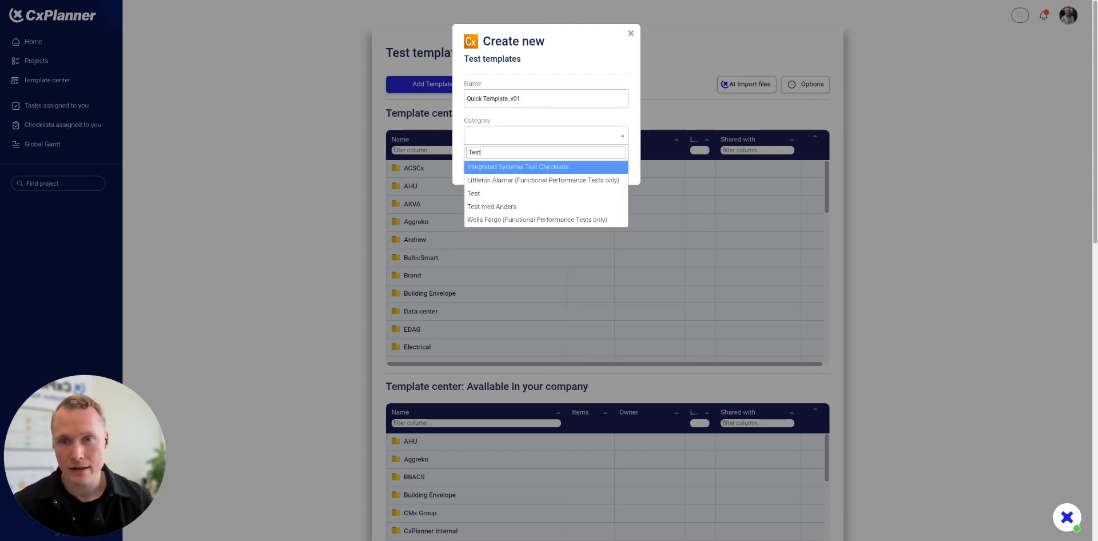
key("Return")
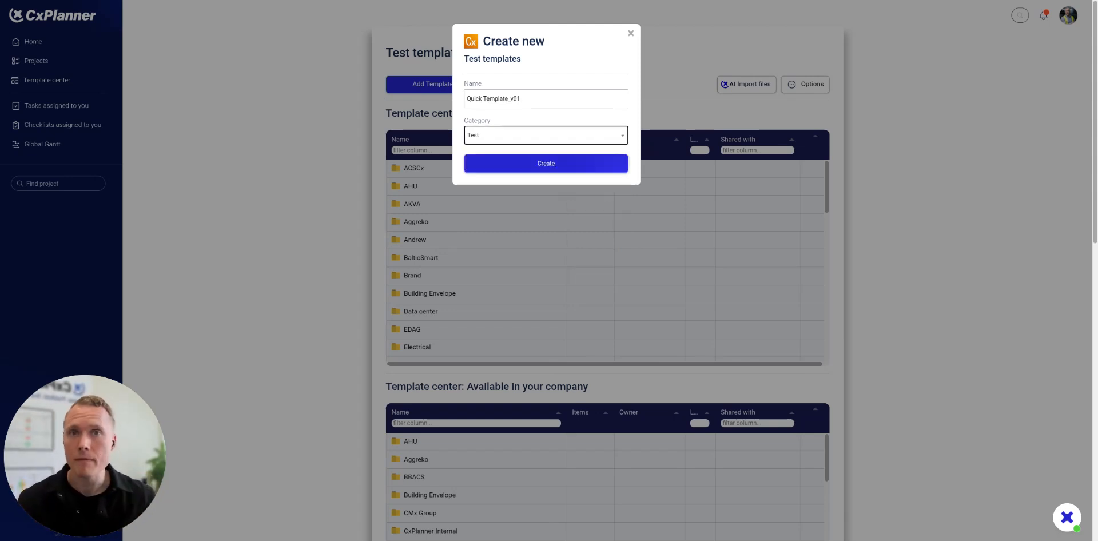
left_click(534, 165)
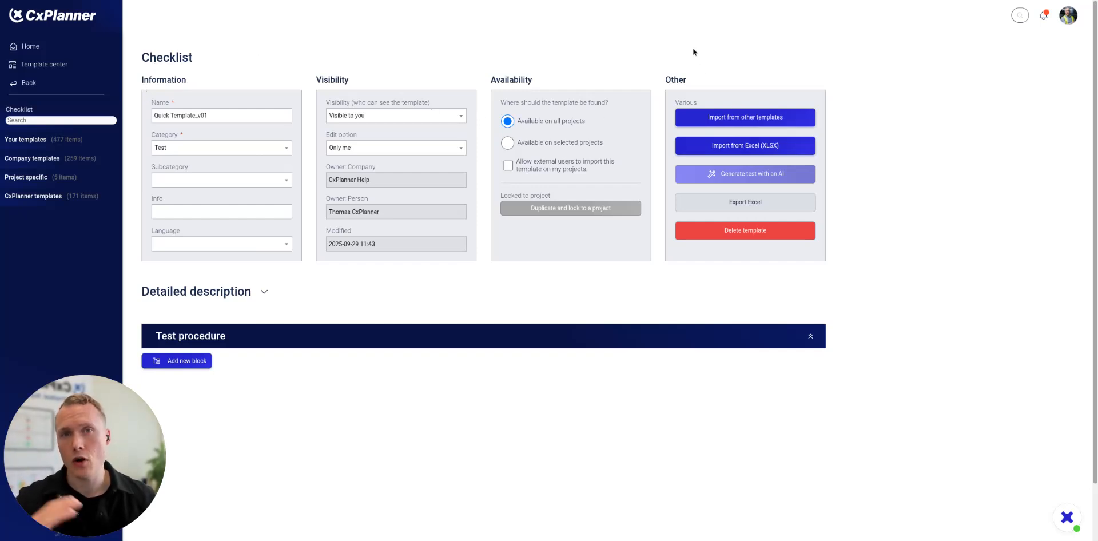
- Review the template's visibility and edit options, its project availability settings and the option to lock it to a project
left_click(370, 115)
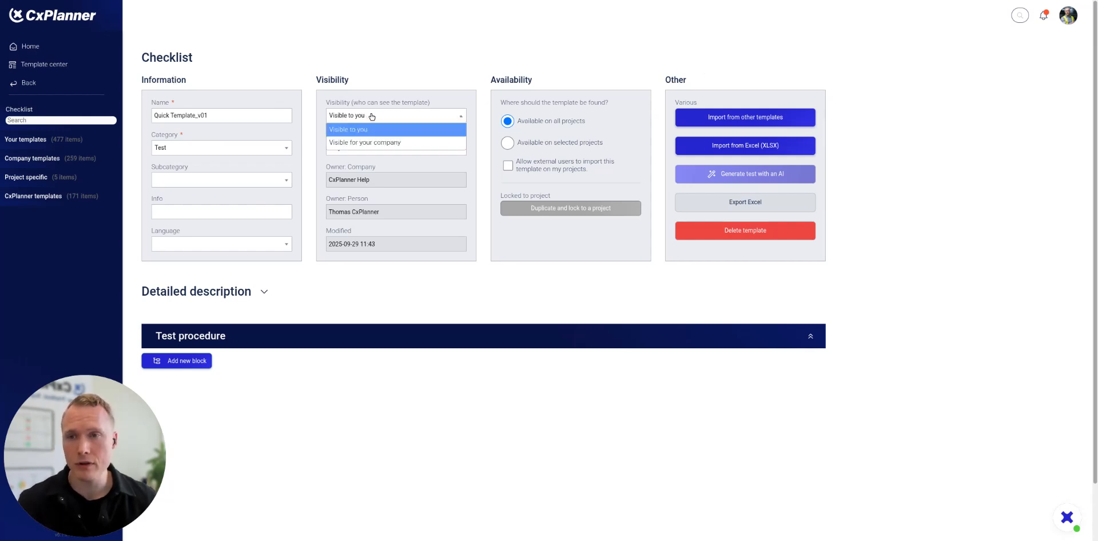
left_click(382, 84)
left_click(362, 150)
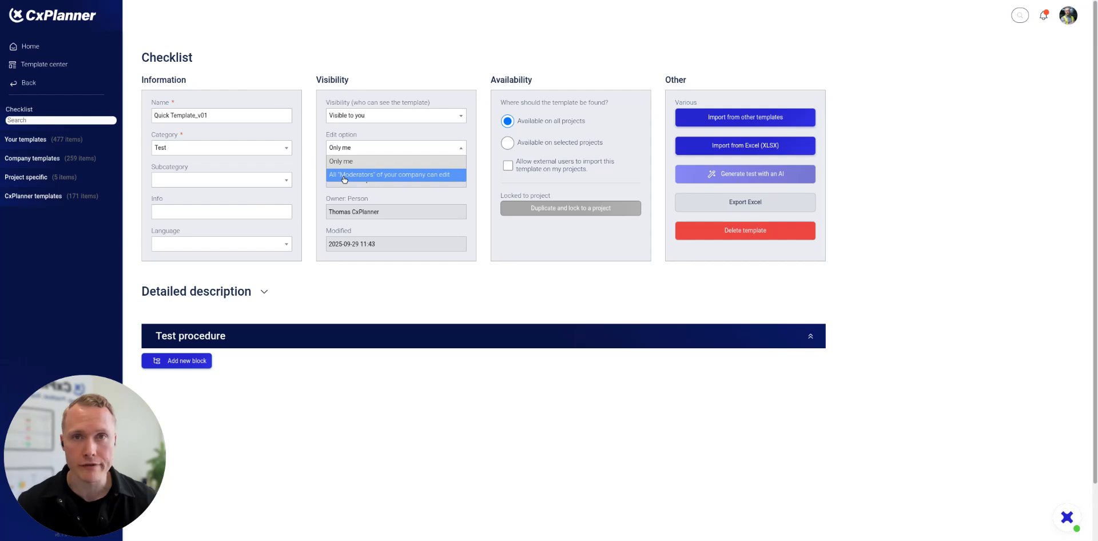
left_click(381, 82)
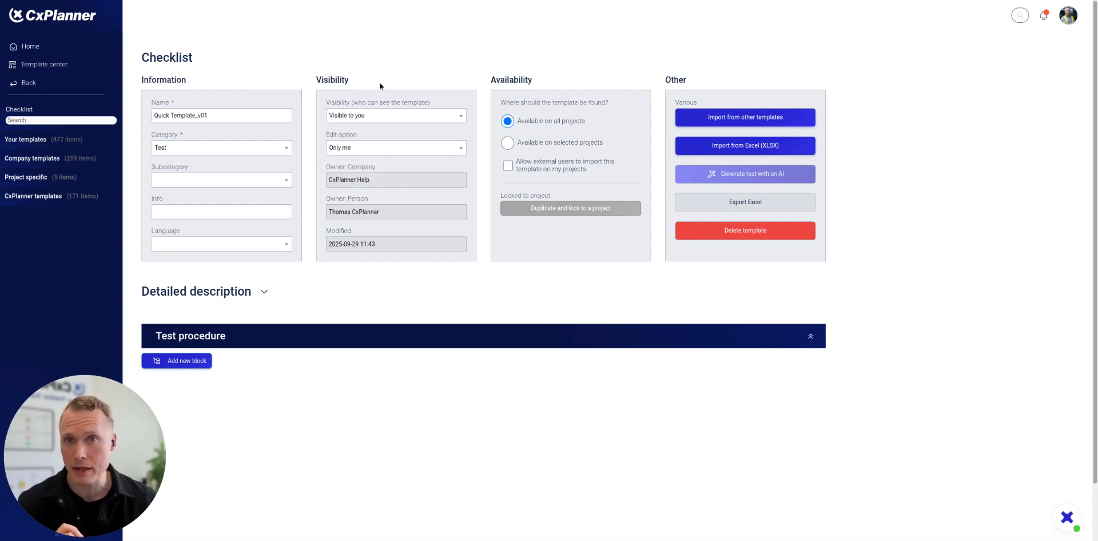
left_click_drag(490, 81, 548, 83)
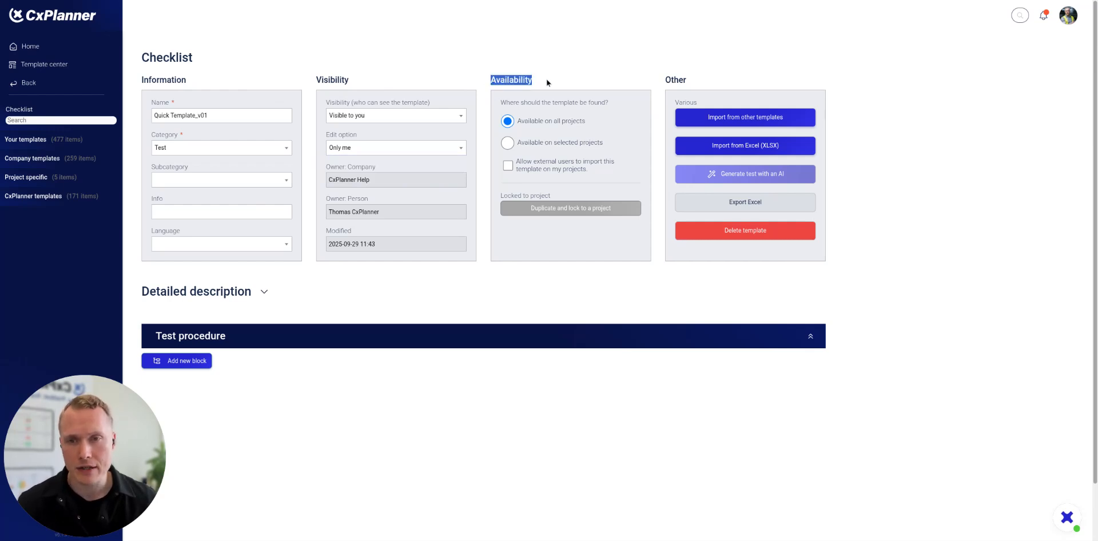
left_click(547, 83)
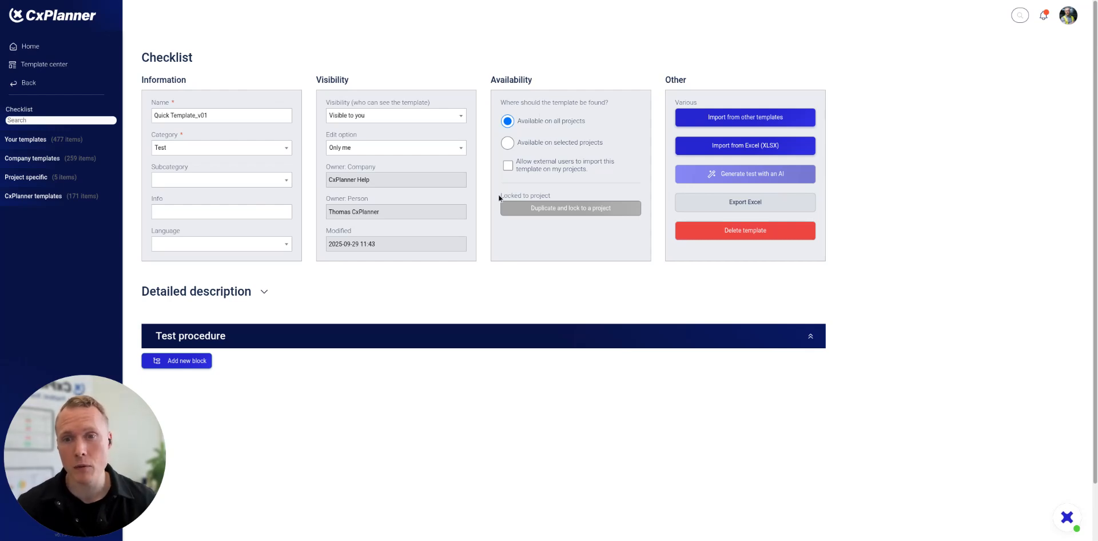
triple_click(559, 197)
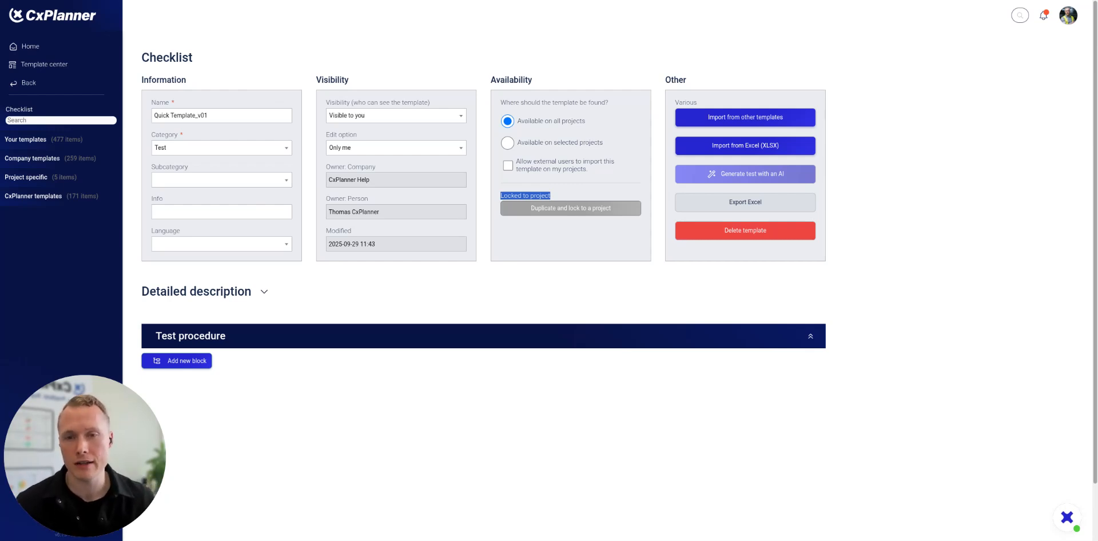
left_click(563, 238)
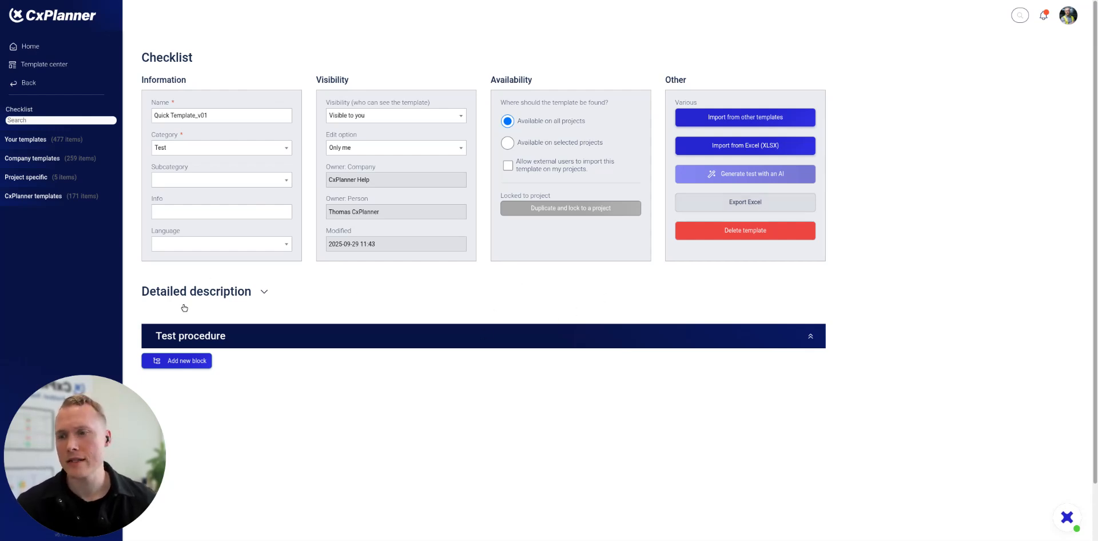
- Add a test item block to the test procedure with the topic "General"
left_click(179, 367)
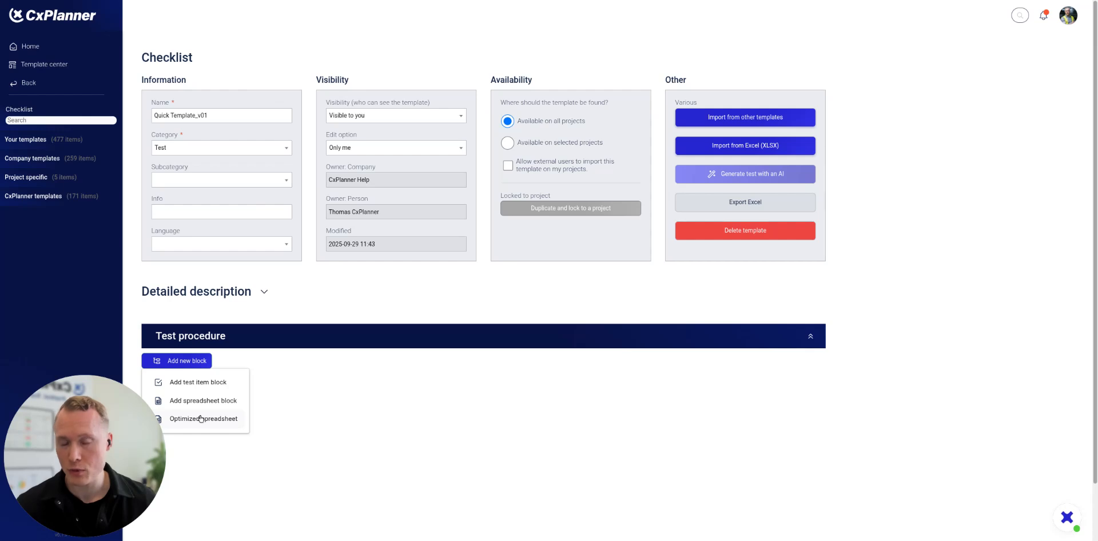
left_click(191, 383)
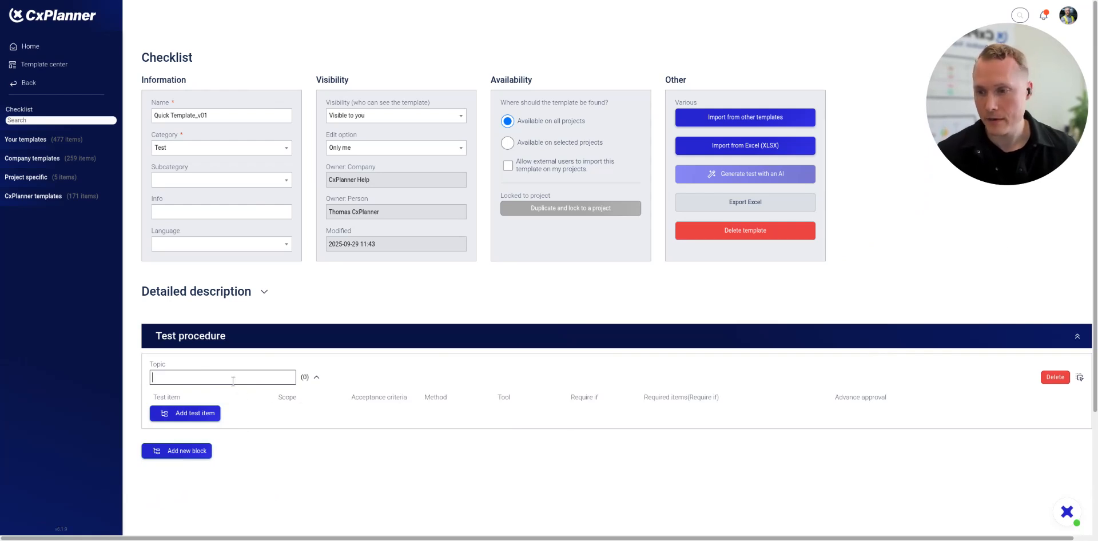
type("General")
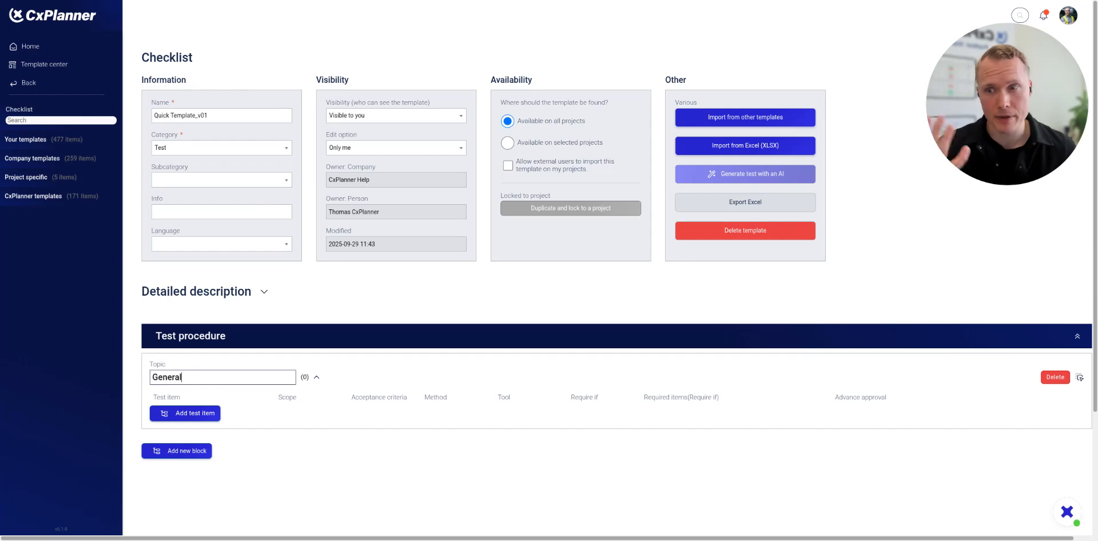
- Add a test item reading "Is the label RED?" to the General block
left_click(198, 414)
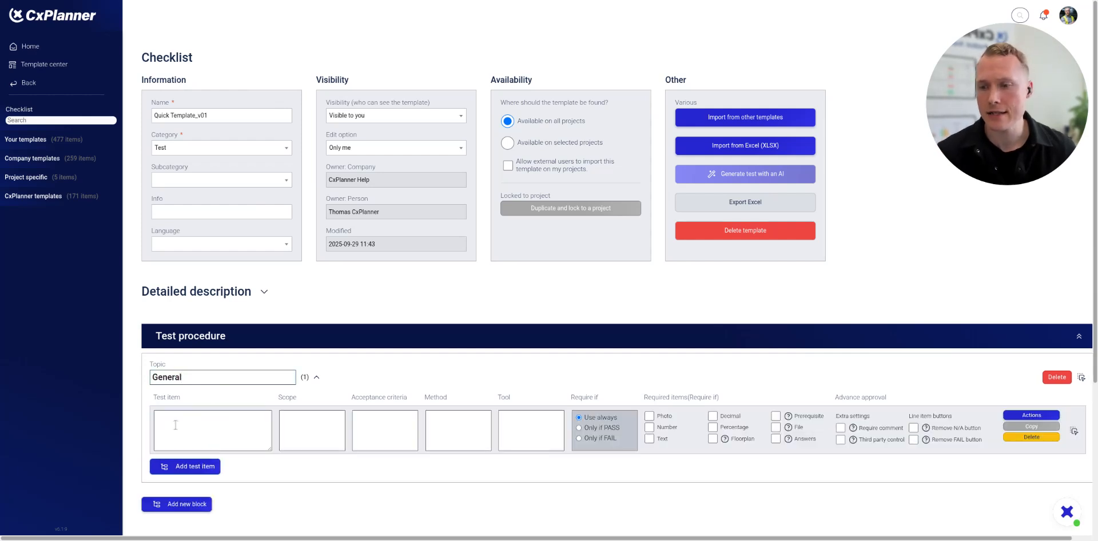
left_click(170, 425)
type("Is th")
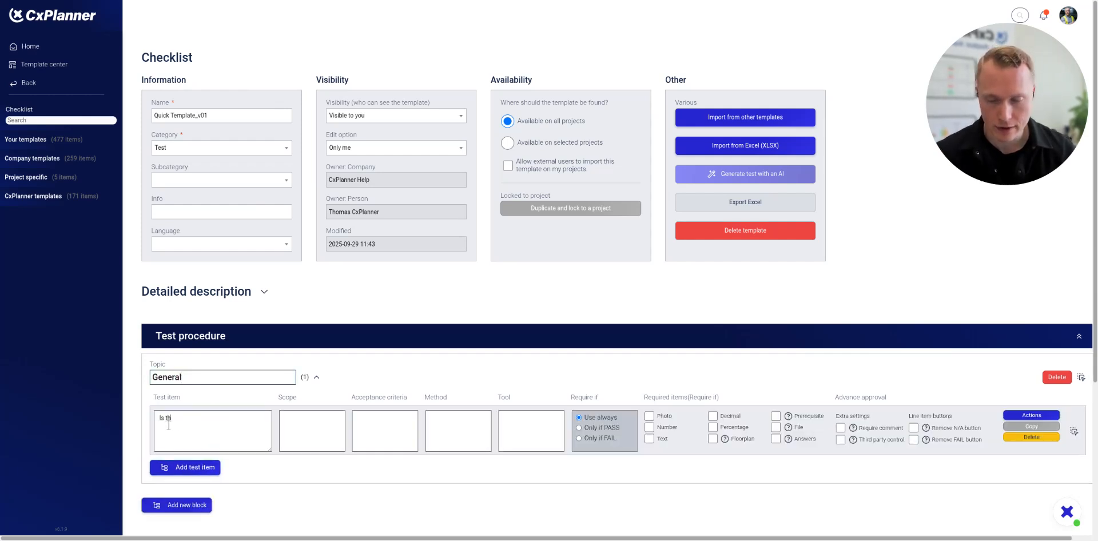
type("e label RED?")
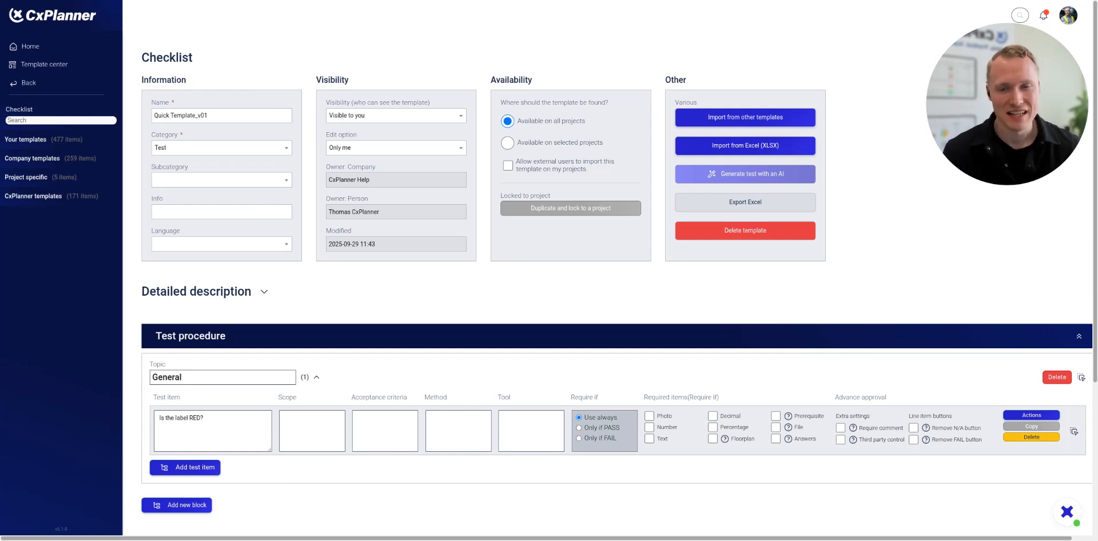
- Add a second test item reading "Is the valve XXX and YYY" to the General block
left_click(194, 467)
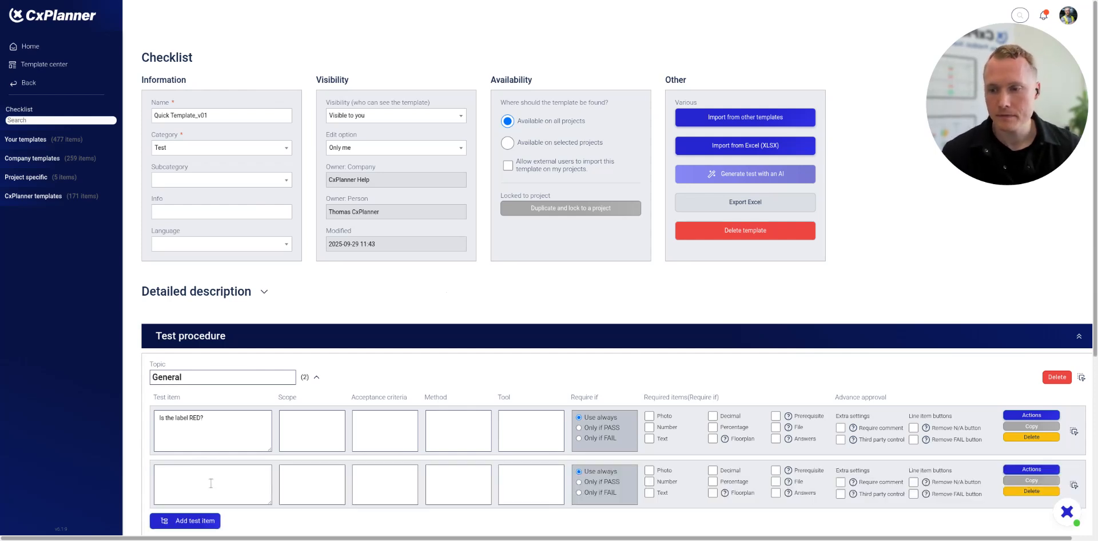
left_click(213, 477)
type("Is the val")
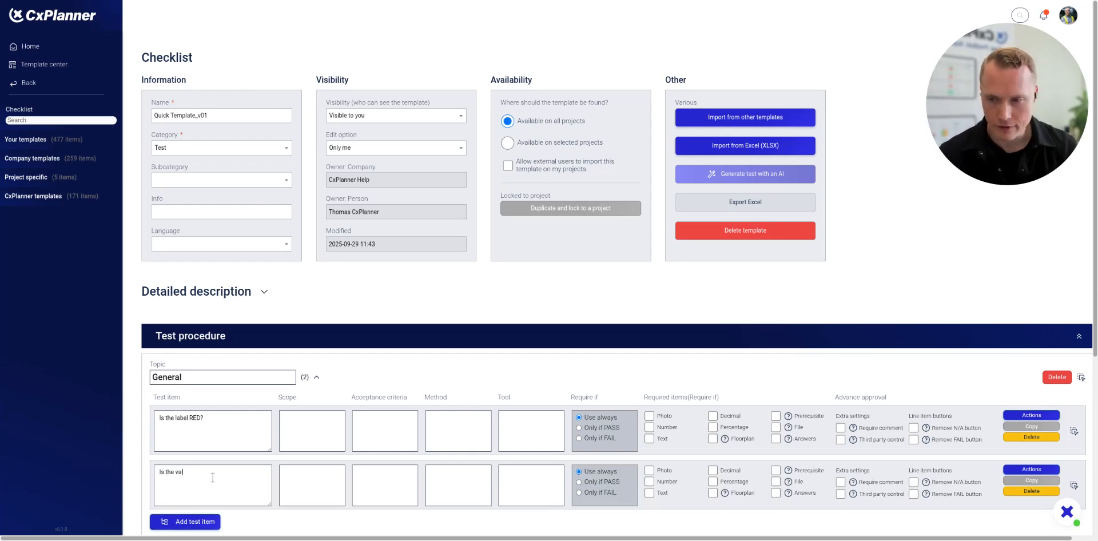
type("ve XXX and YYY")
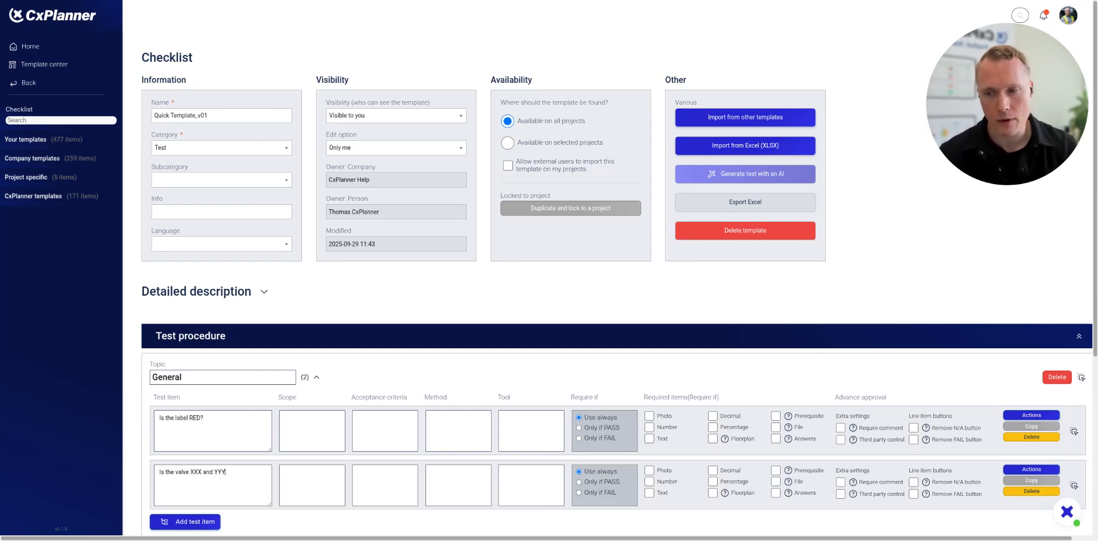
- Set the scope of the "Is the label RED?" test item to 100%
scroll(277, 488, "down", 1)
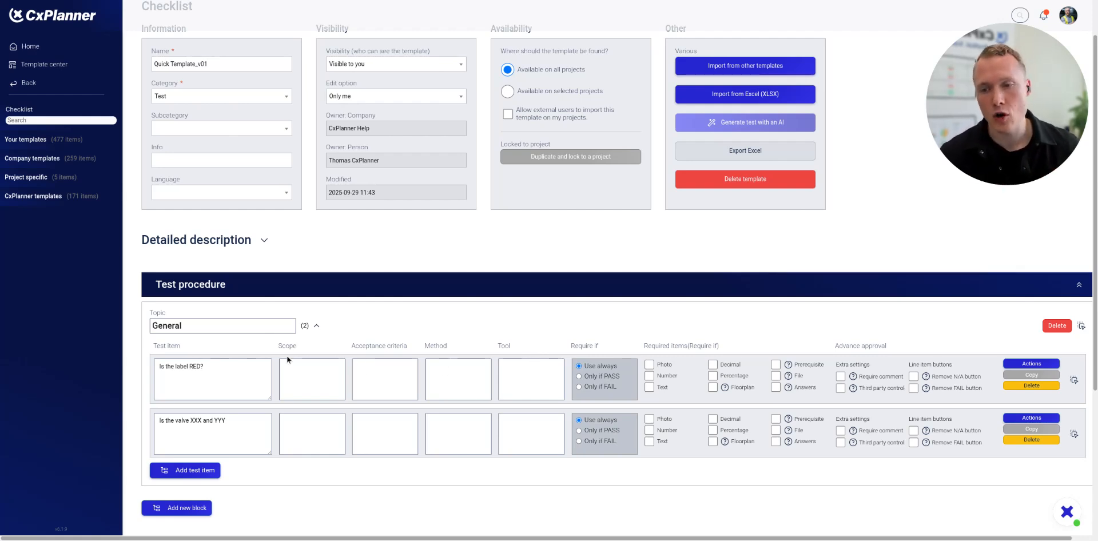
left_click(295, 385)
type("100%")
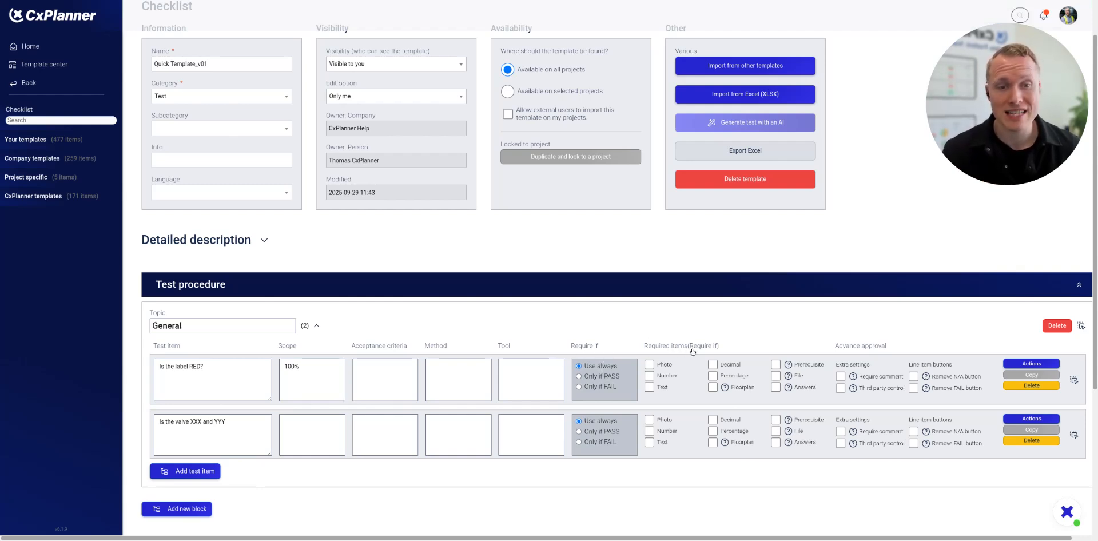
- Require a photo for the label test item and a number for the valve test item
left_click(650, 365)
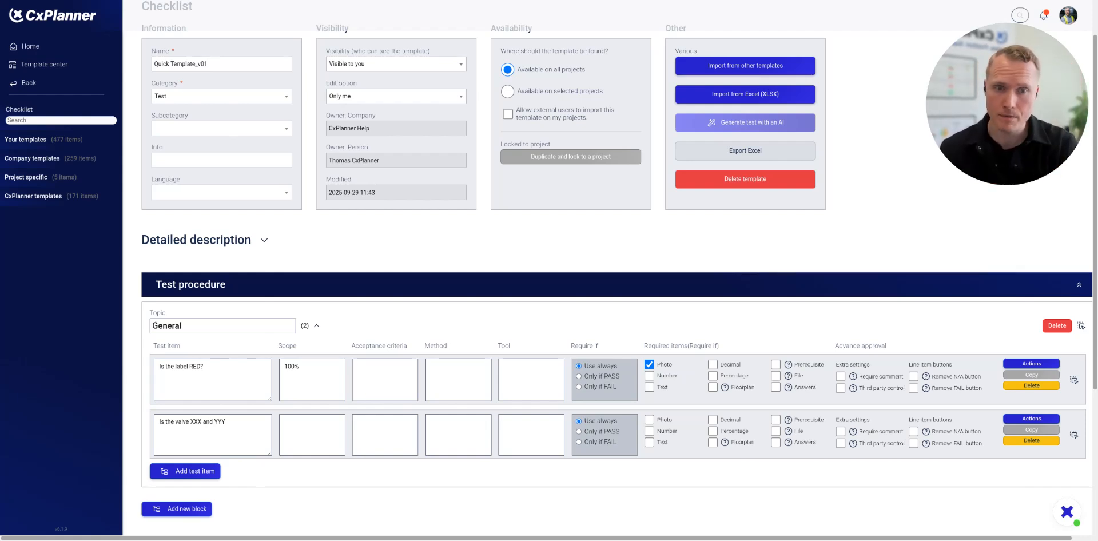
left_click(652, 431)
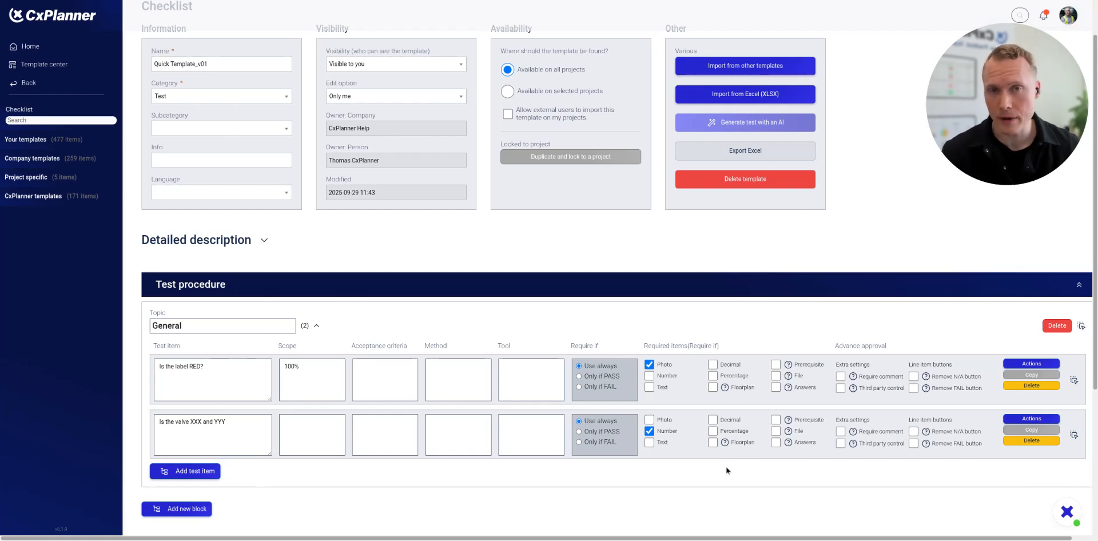
- Remove the number requirement from the valve test item and require a comment on both the label and valve test items
left_click(650, 431)
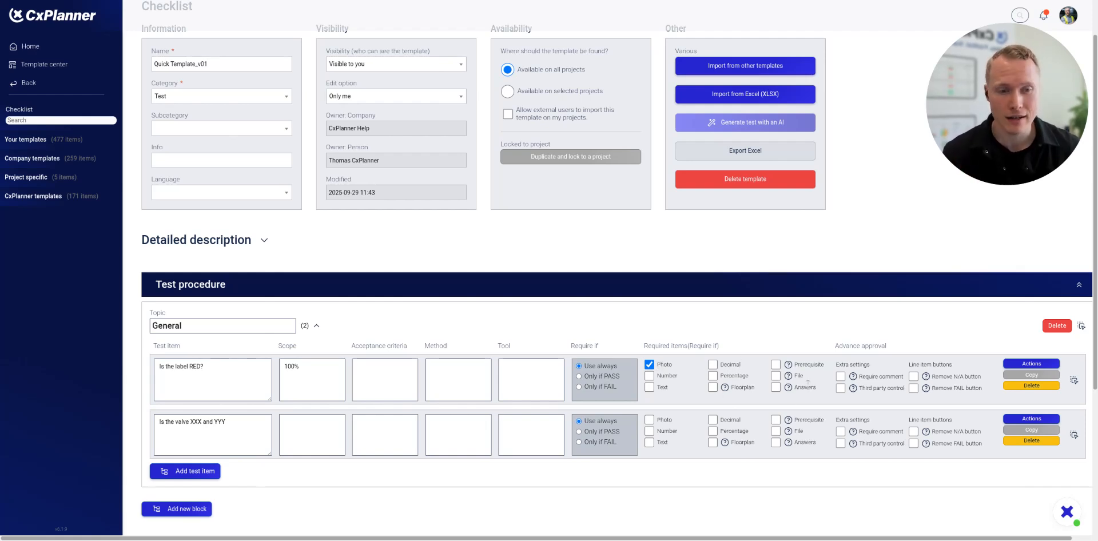
left_click(841, 376)
left_click(841, 431)
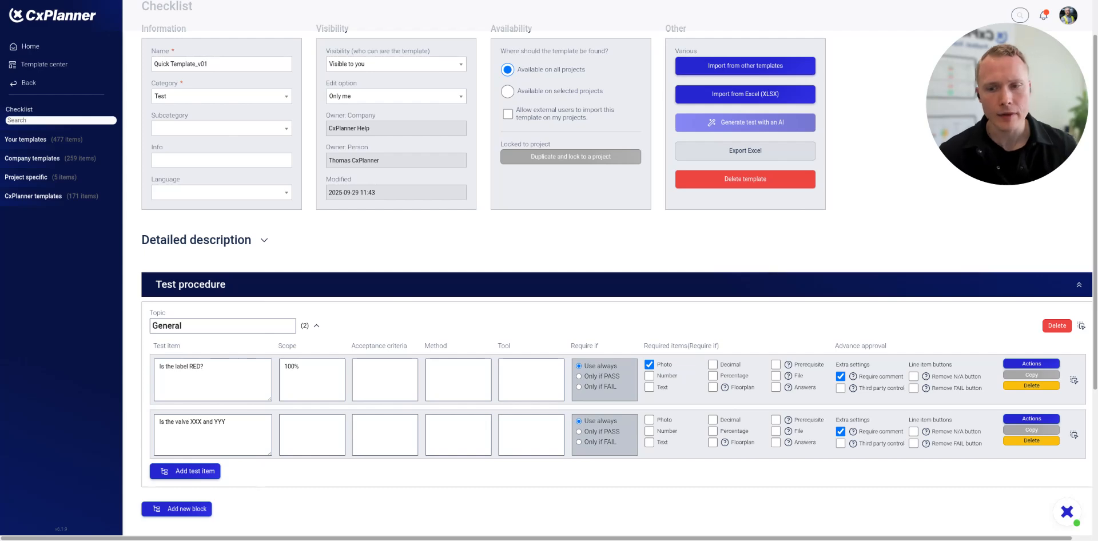
- Add a third test item reading "Extra line item" to the General block
left_click(189, 471)
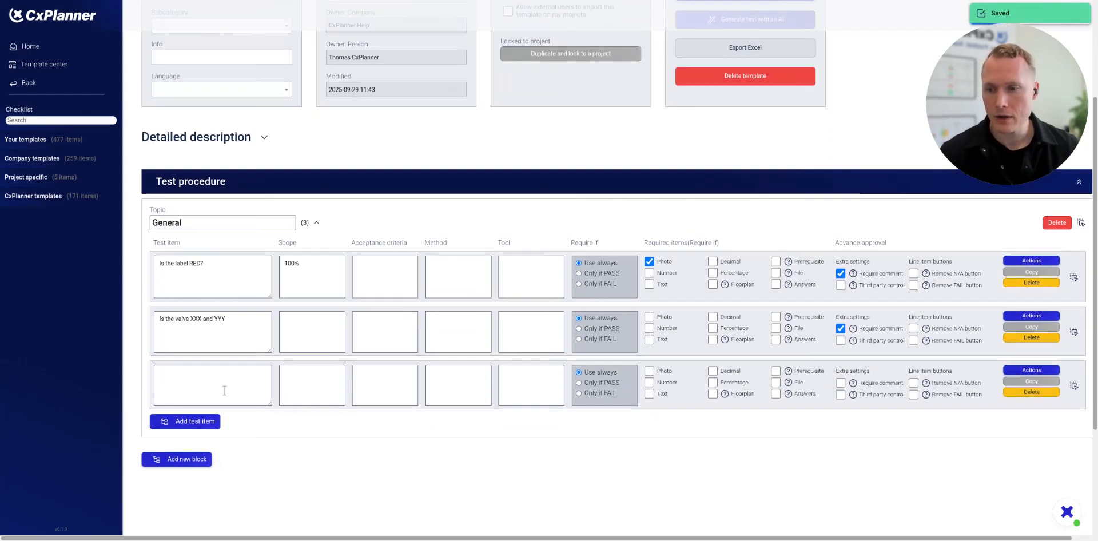
type("Extra line item")
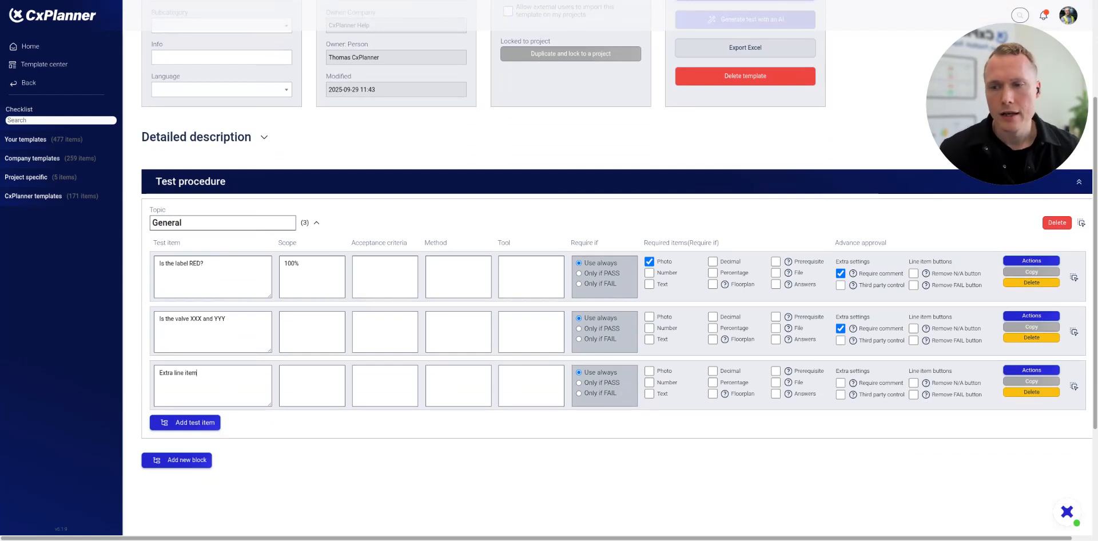
left_click(308, 443)
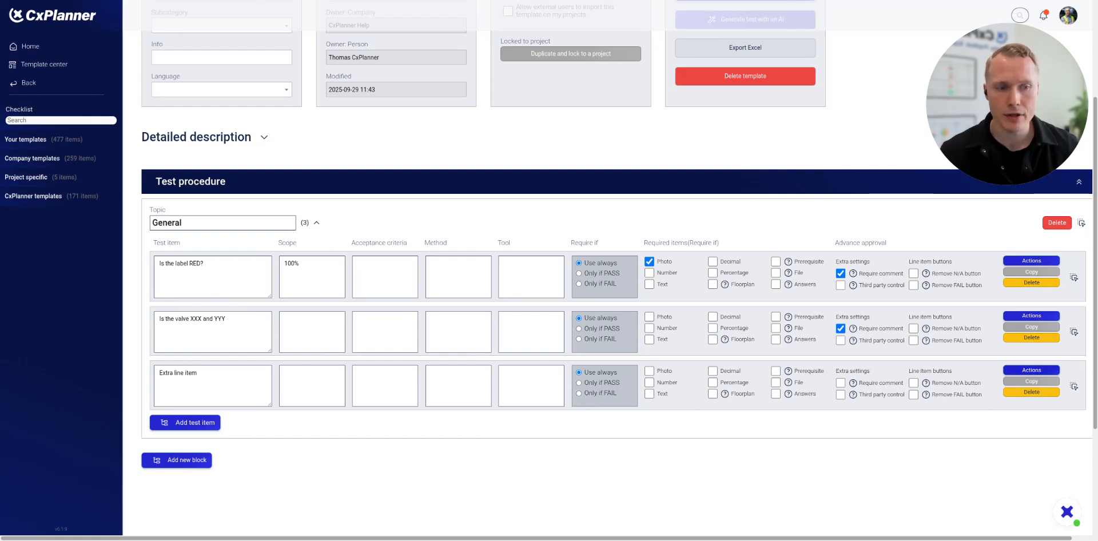
- Convert the "Extra line item" test item to a note field and change its text to "Insert note"
left_click(1033, 371)
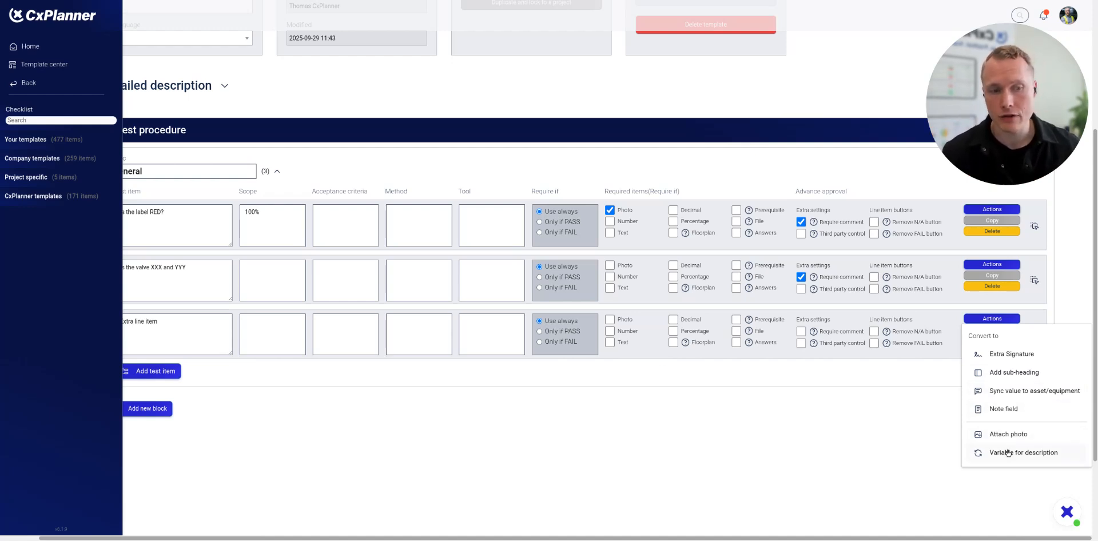
left_click(1000, 409)
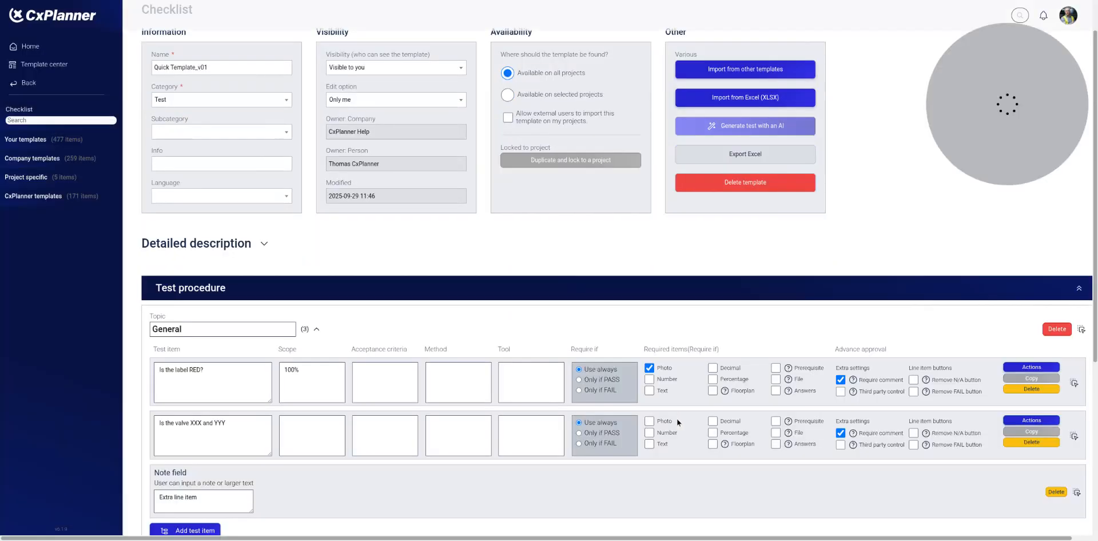
scroll(636, 357, "down", 3)
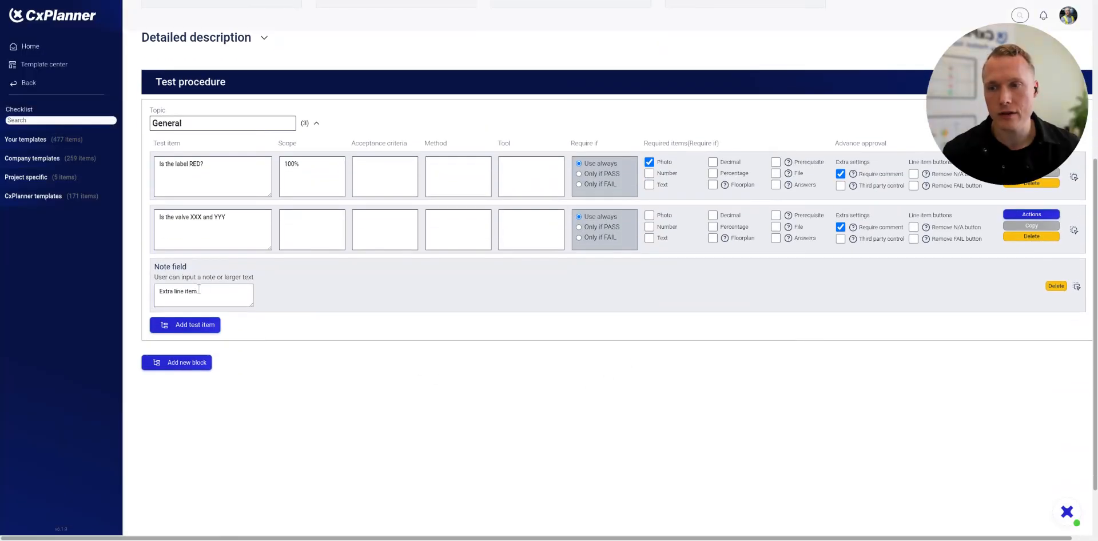
key("ctrl+a")
type("Ins")
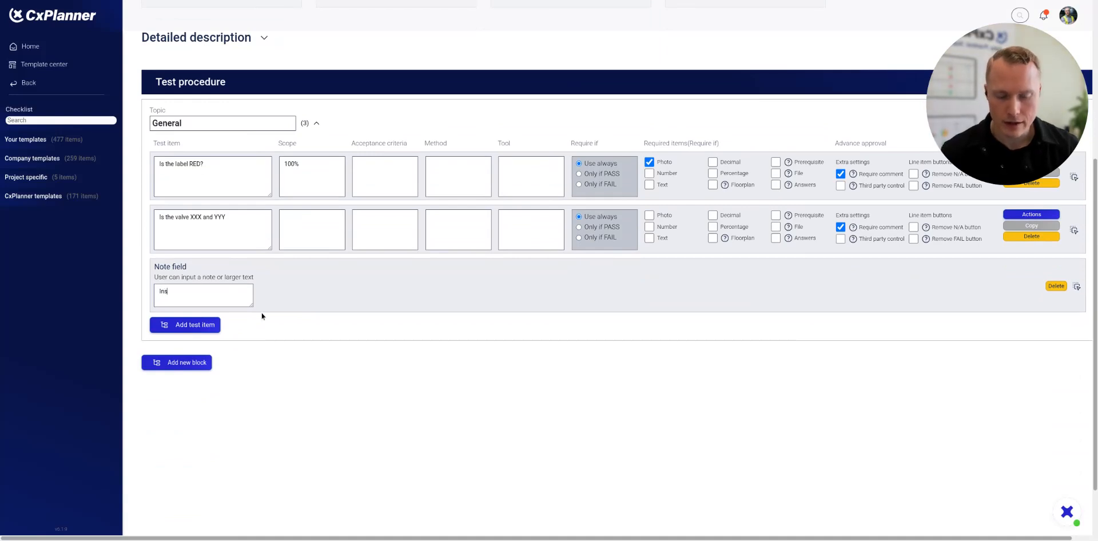
type("ert note")
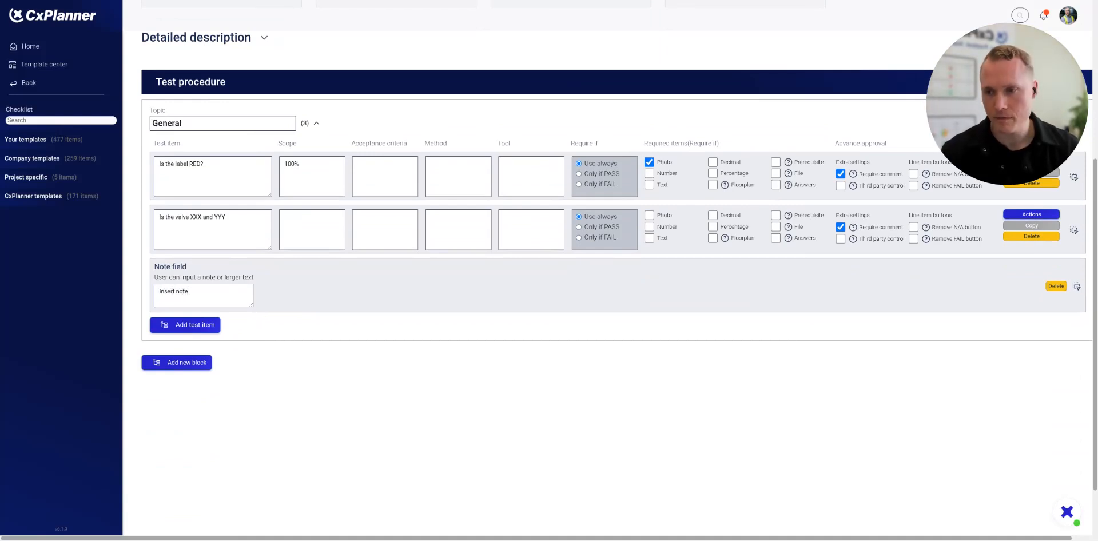
left_click(335, 470)
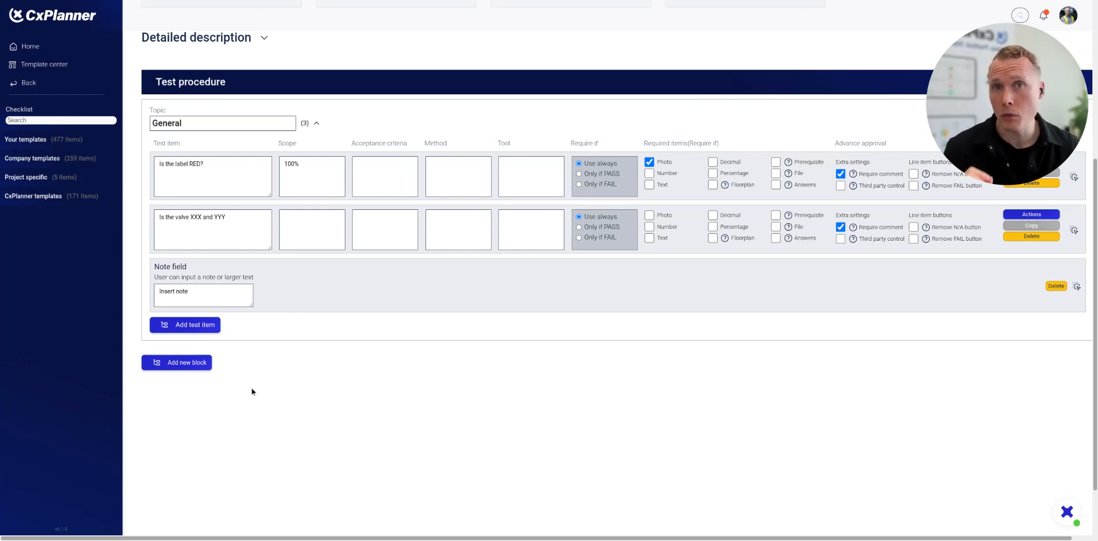
- Add a test item reading "Extra" below the note field and convert it to an extra signature
left_click(196, 325)
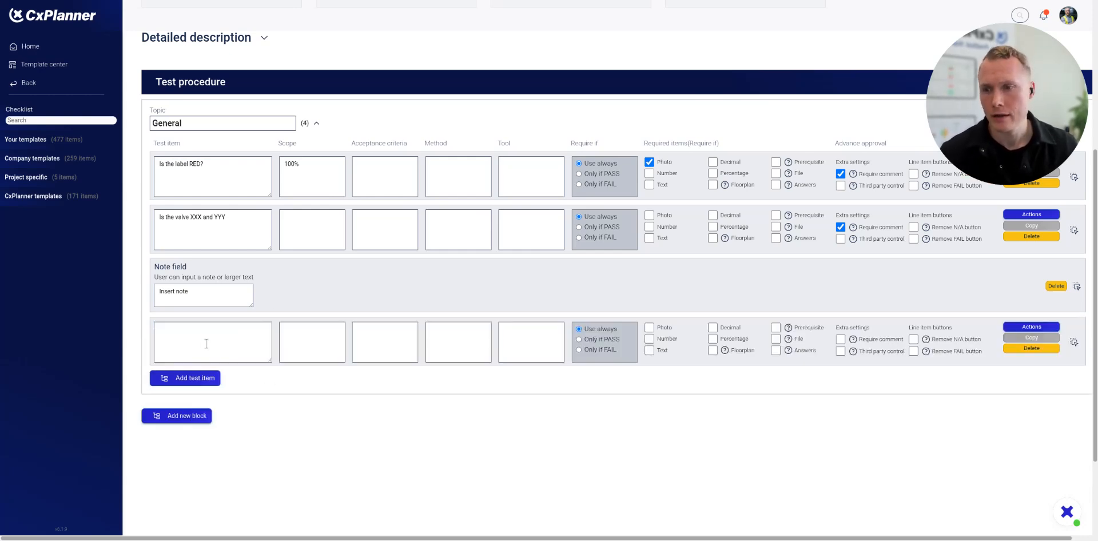
left_click(206, 344)
type("Extra")
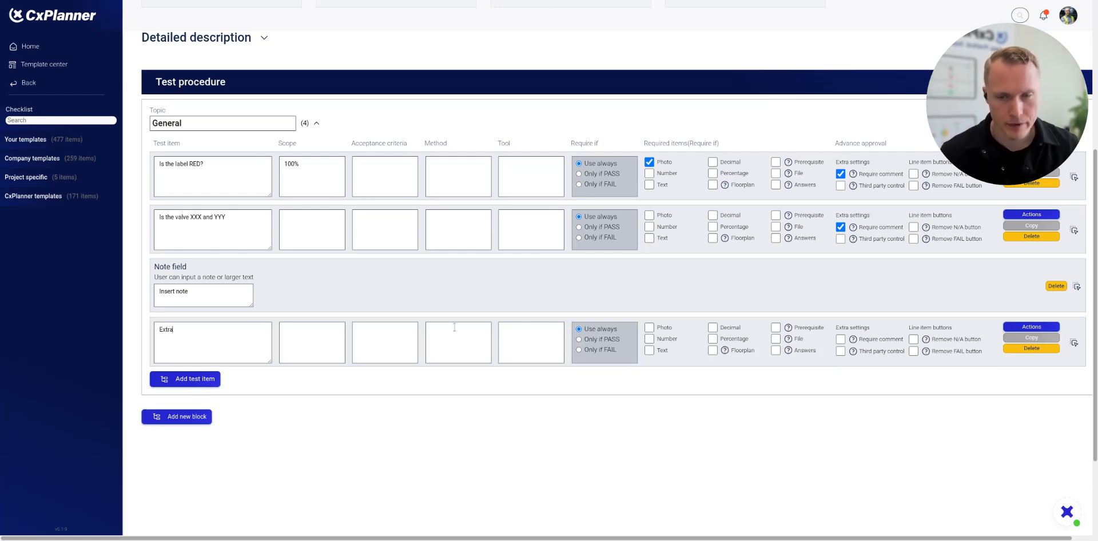
left_click(1047, 327)
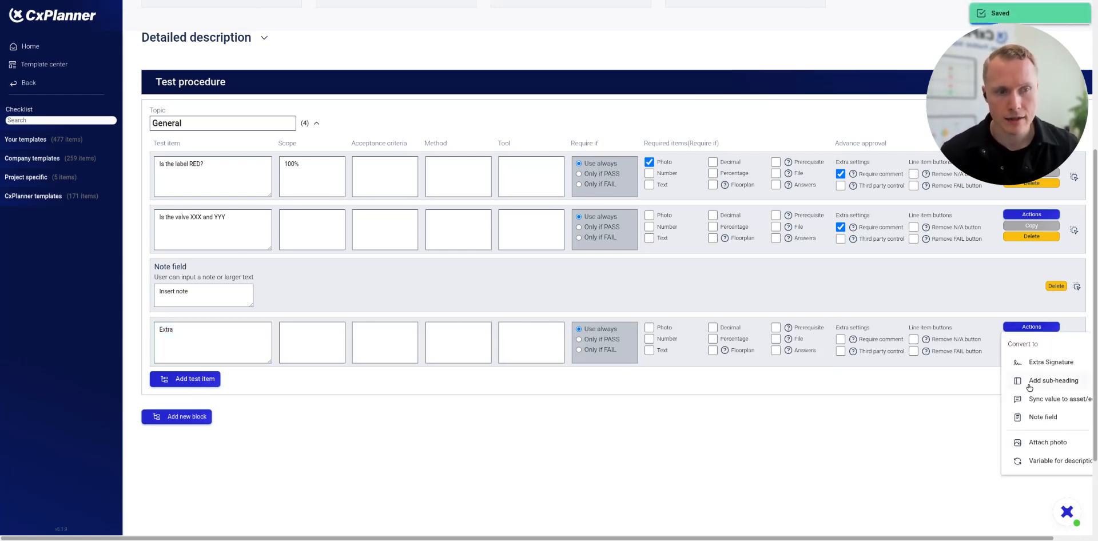
scroll(1053, 387, "right", 1)
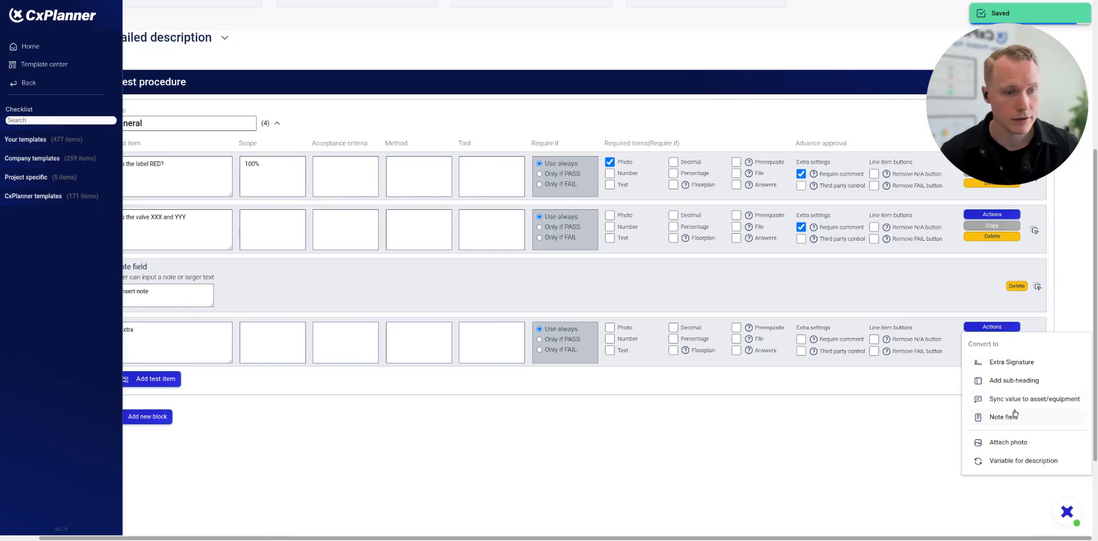
left_click(1022, 363)
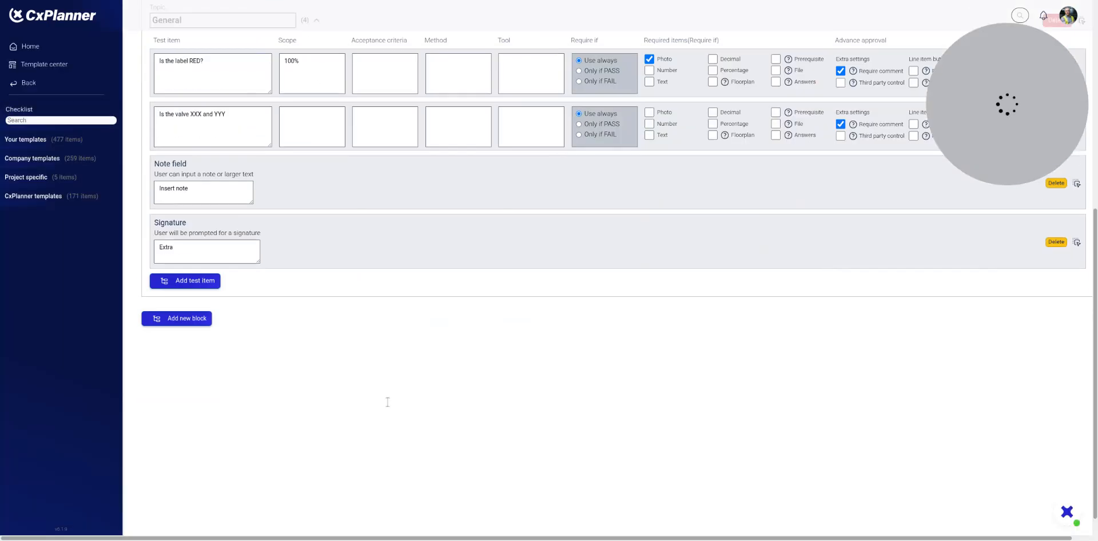
- Replace the signature item's text with "PM must sign"
key("ctrl+a")
type("PM")
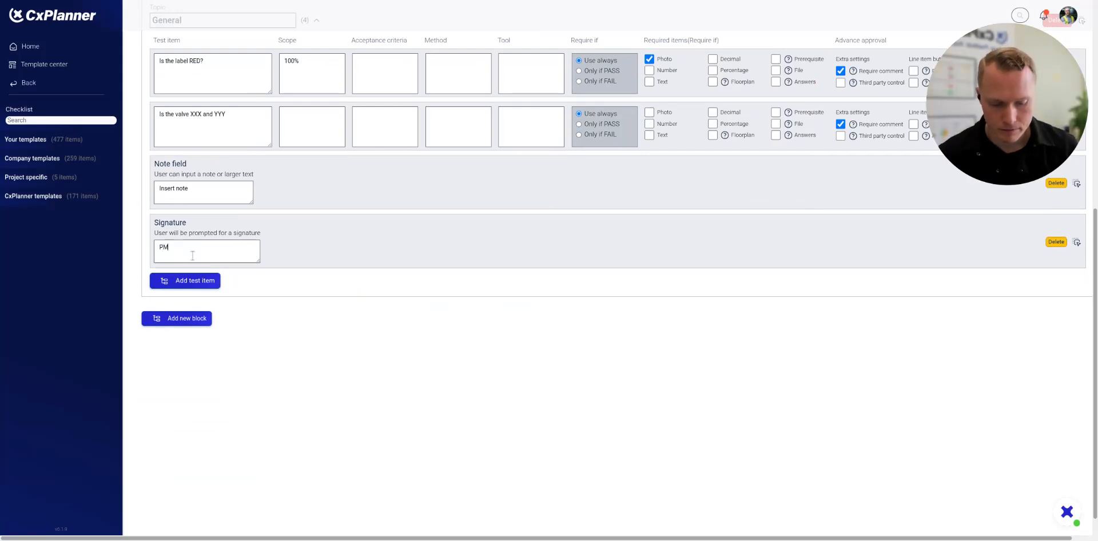
type(" must sign")
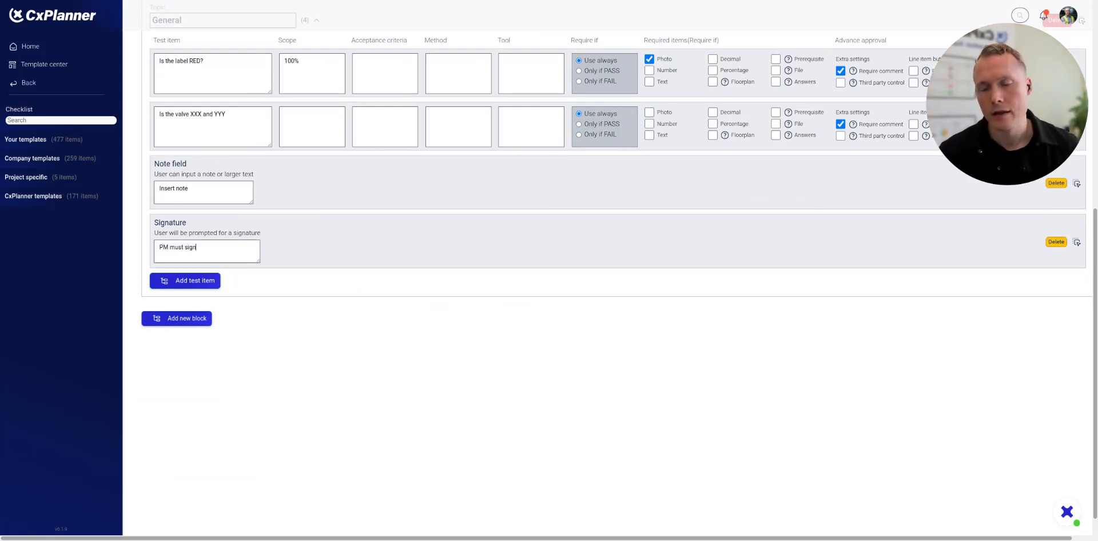
left_click(466, 271)
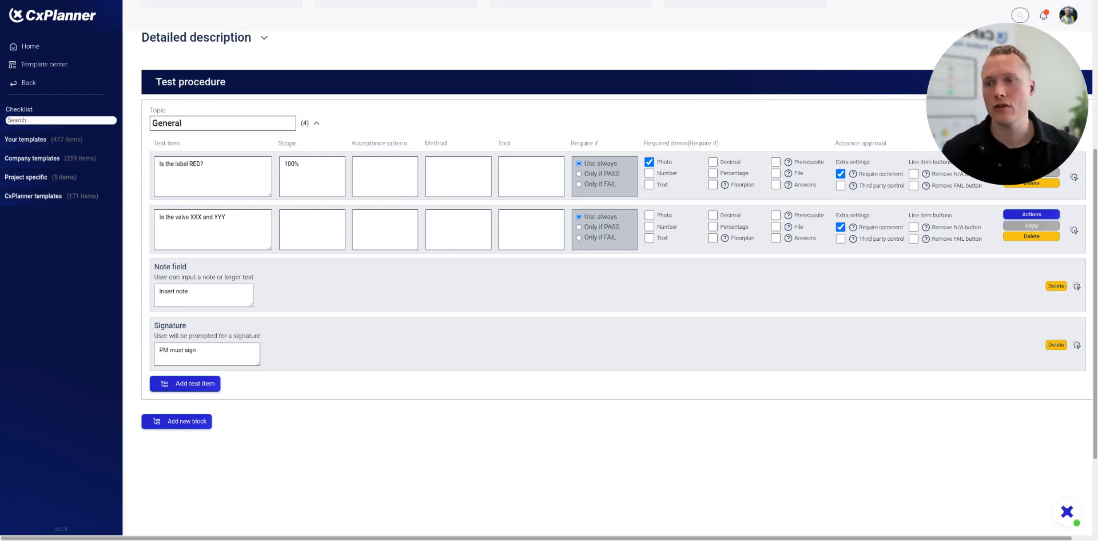
- Add a test item reading "Extra" below the signature item and convert it to a sub-heading
left_click(180, 382)
left_click(182, 402)
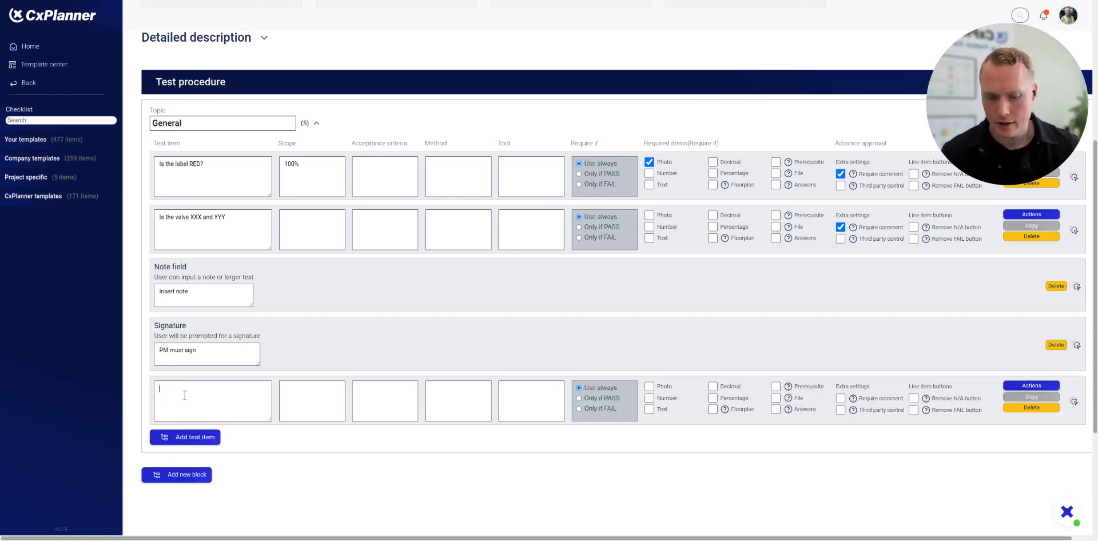
type("Extra")
scroll(463, 457, "right", 1)
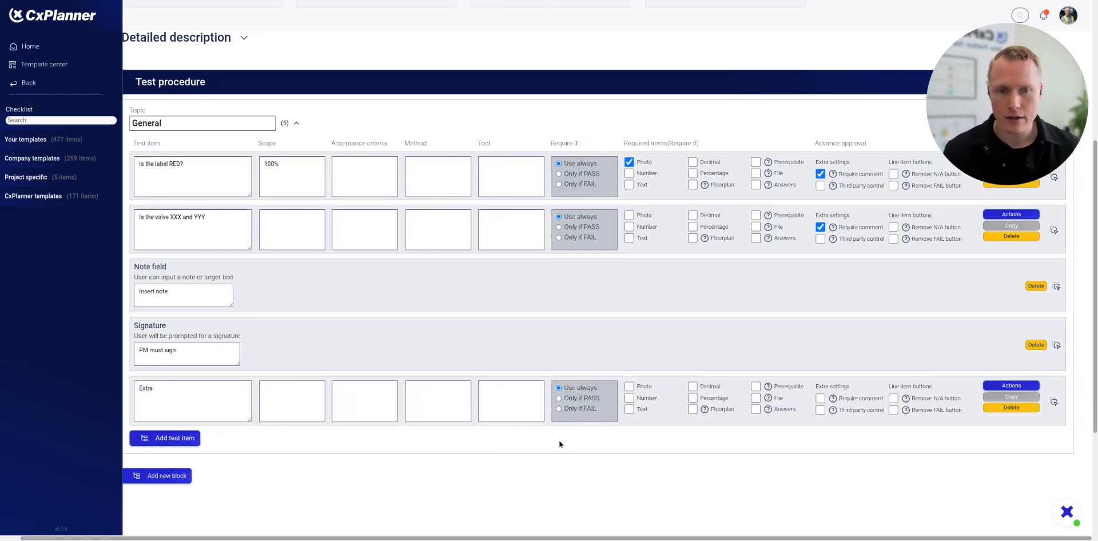
left_click(998, 384)
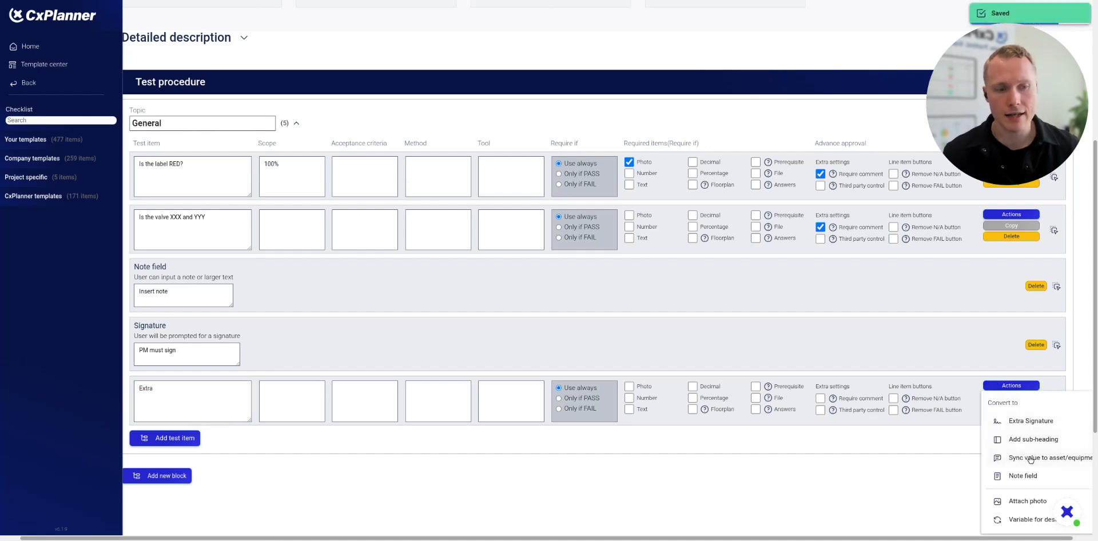
left_click(1033, 439)
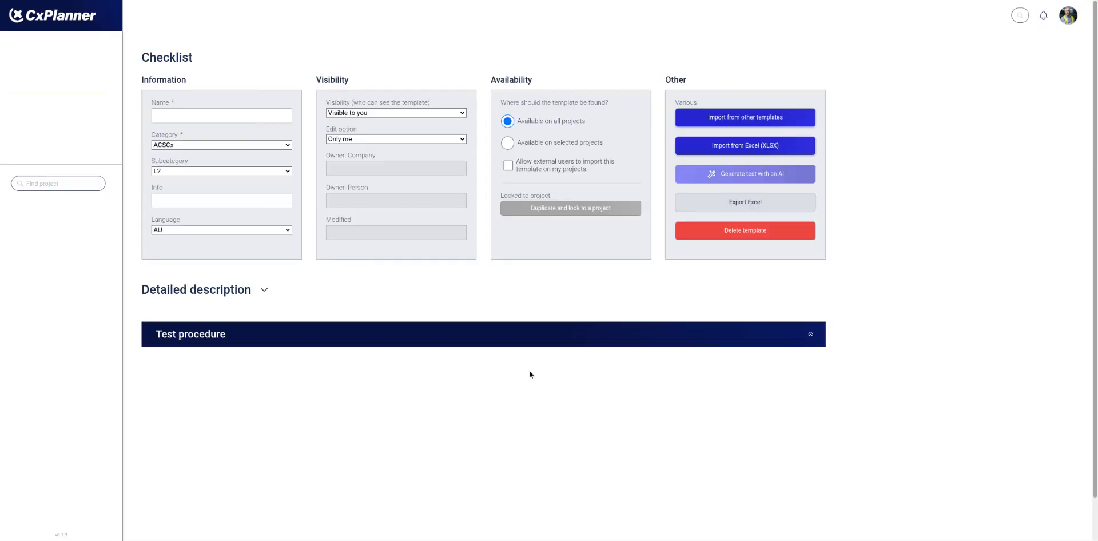
- Replace the subsection text with "Extra heading injected"
scroll(257, 343, "down", 5)
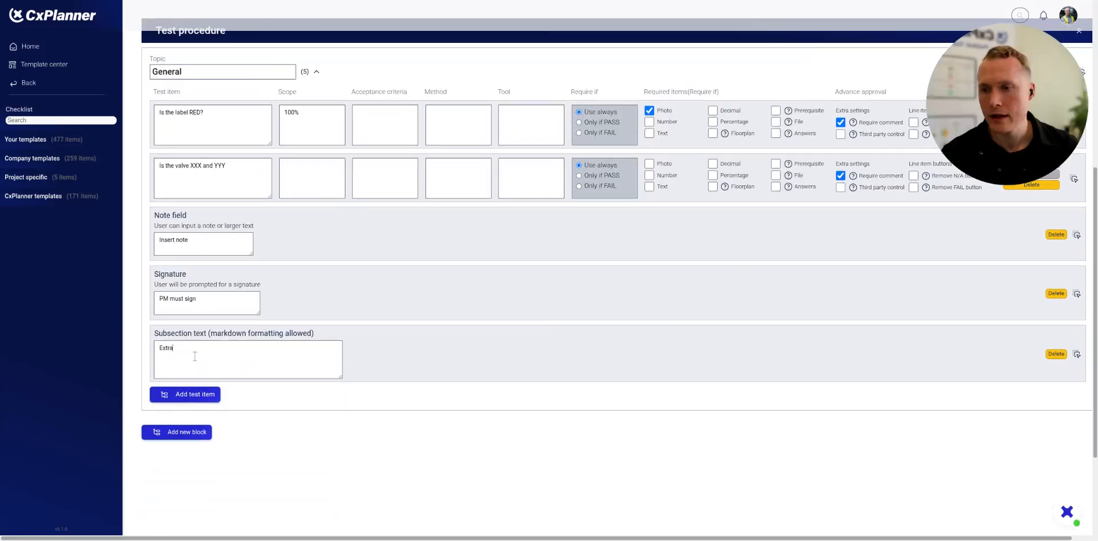
double_click(201, 357)
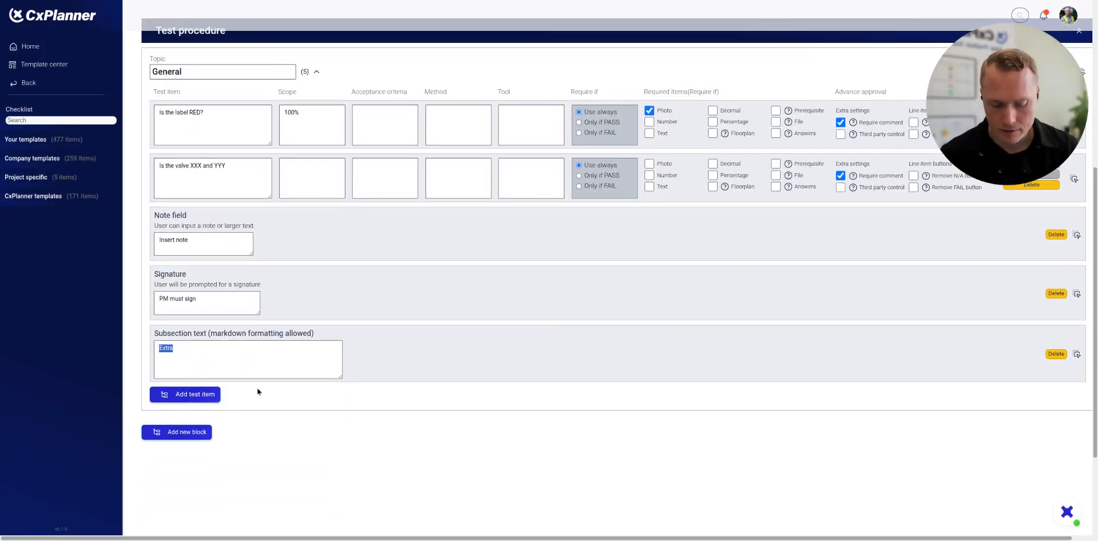
type("Extra heading")
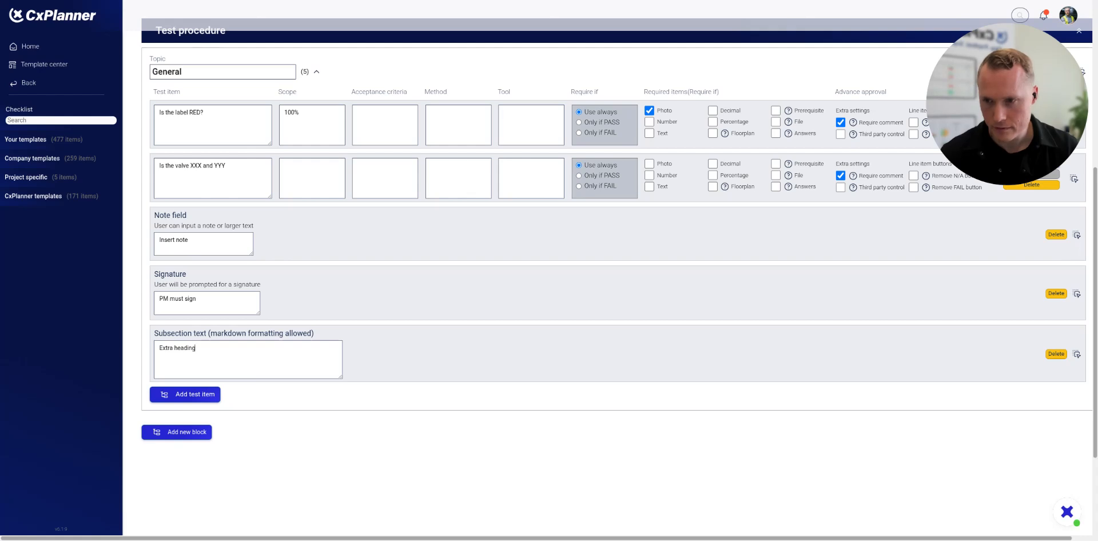
type(" injected")
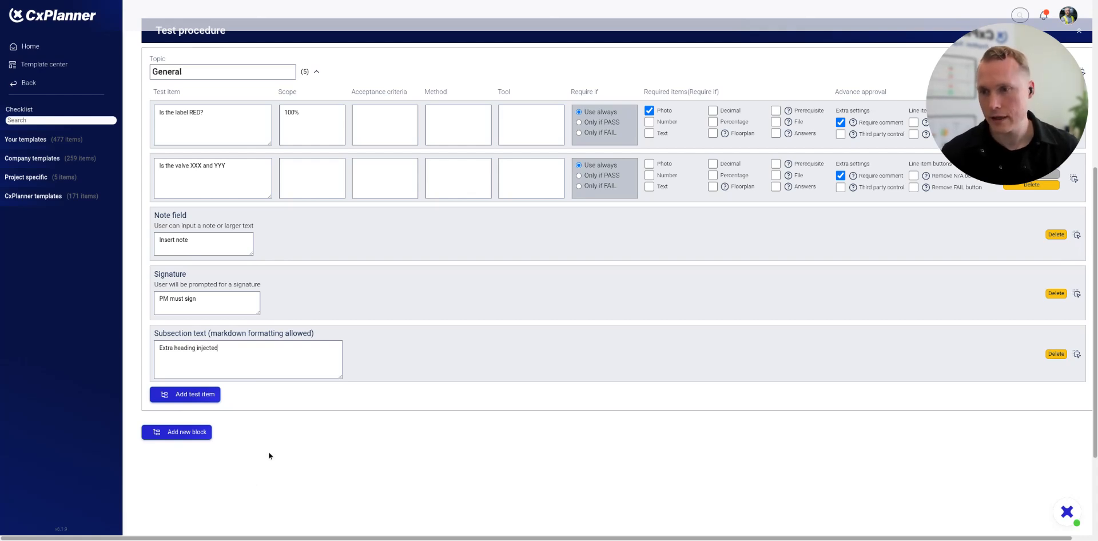
- Add a test item reading "Extra" below the sub-heading and convert it to sync its value to the asset/equipment
left_click(173, 394)
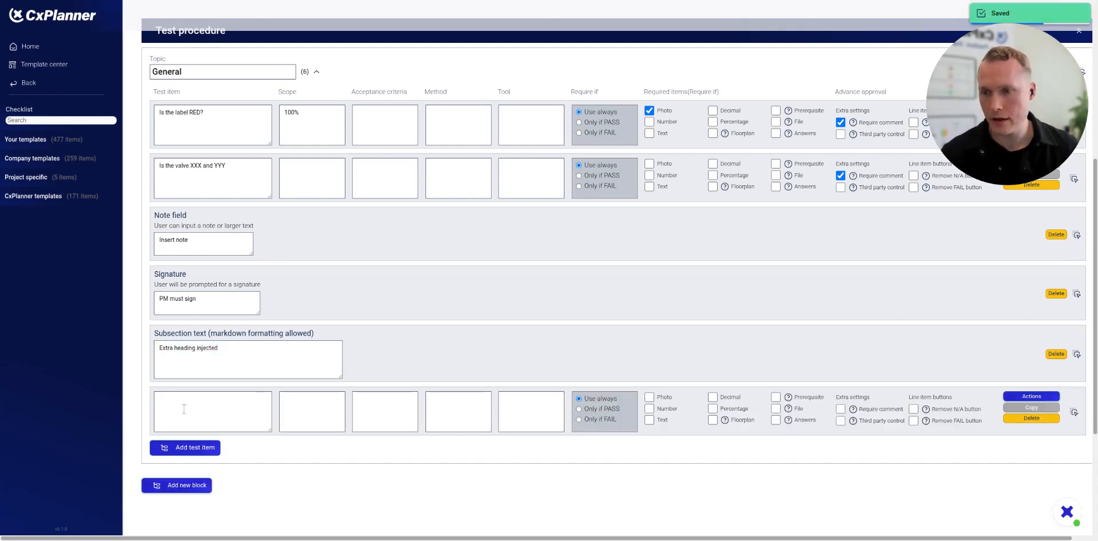
left_click(200, 412)
type("Extra")
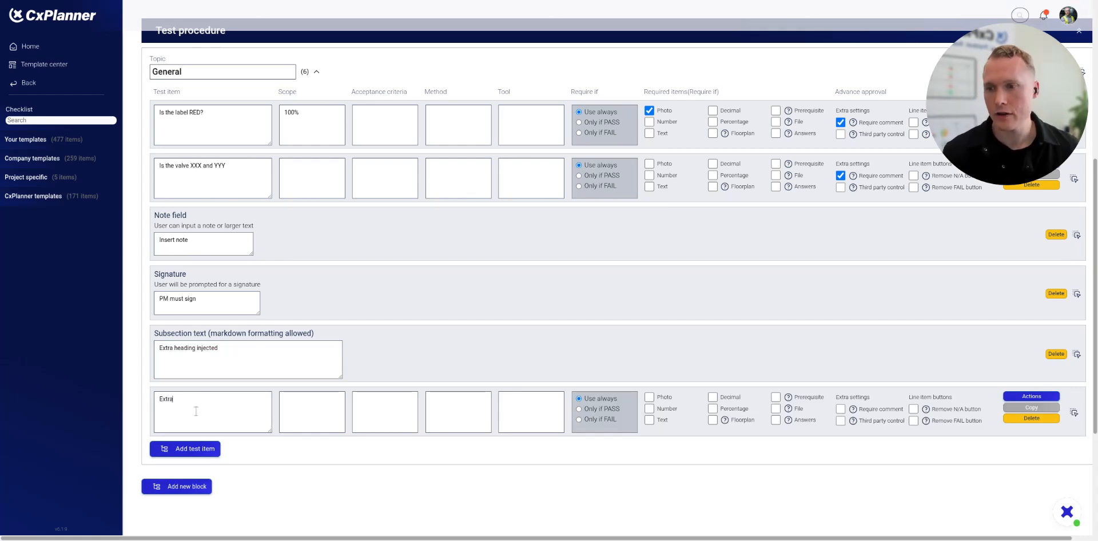
left_click(1037, 397)
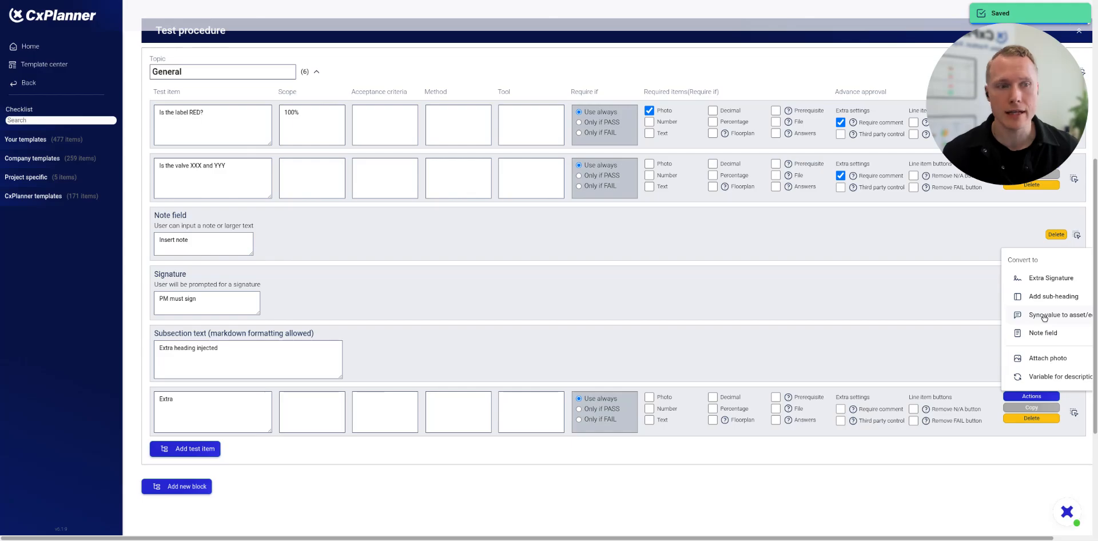
left_click(1045, 315)
- Set the equipment data item's info text to "Record model data" and its target data field to "Model"
scroll(411, 278, "down", 6)
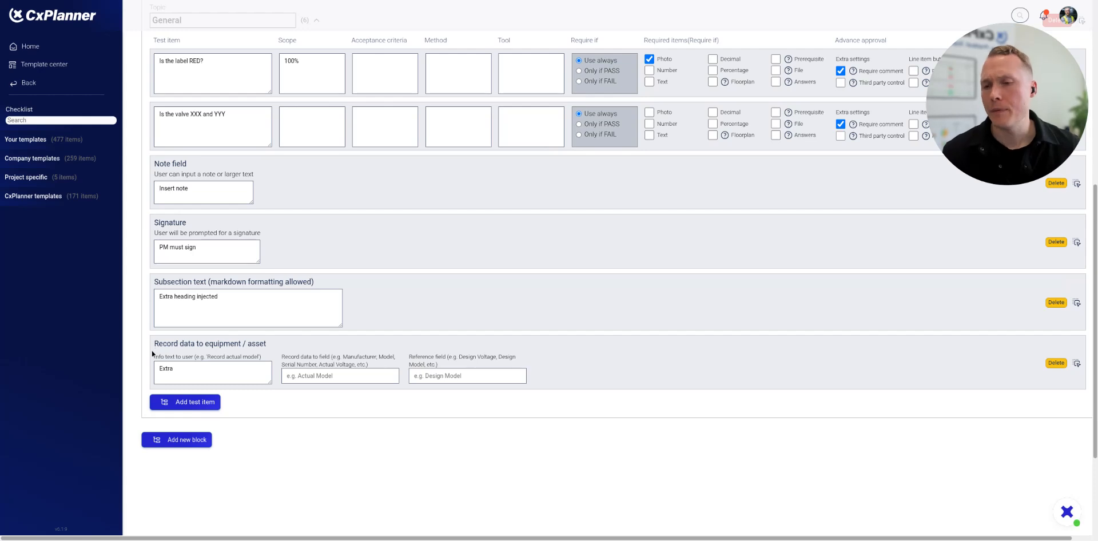
left_click_drag(155, 343, 281, 345)
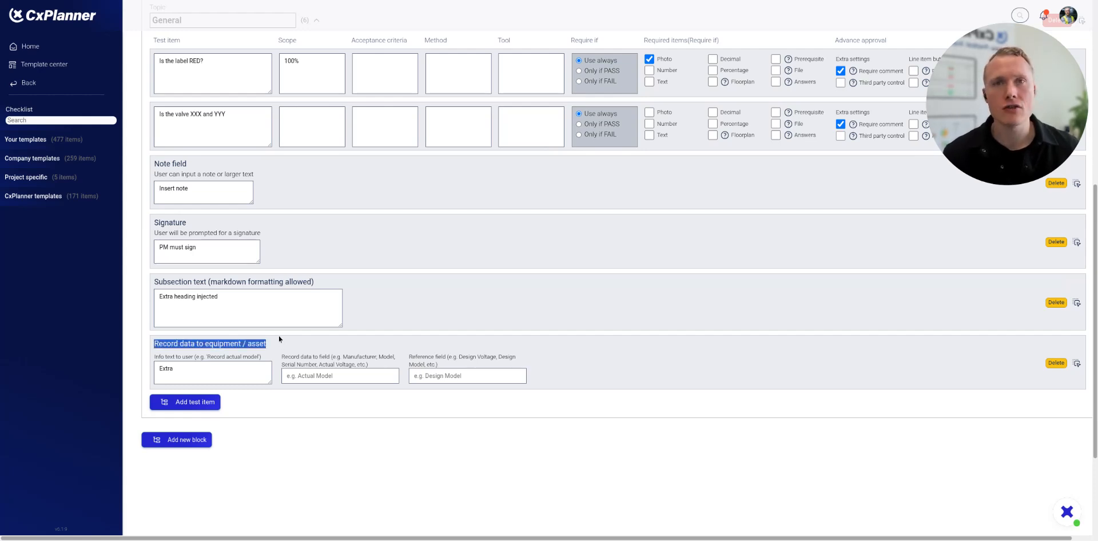
left_click_drag(159, 369, 200, 368)
type("Re")
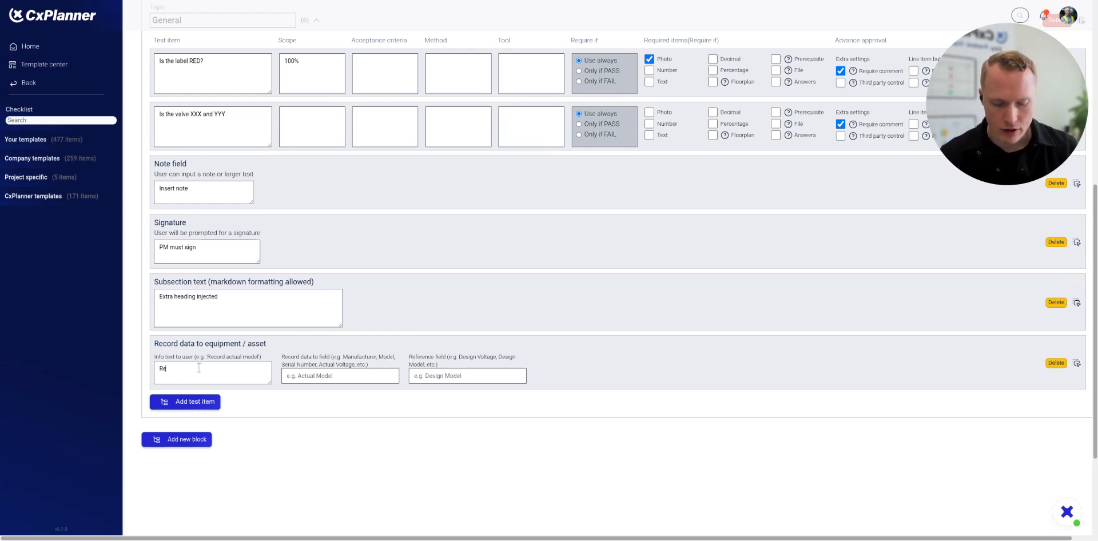
type("cord model data")
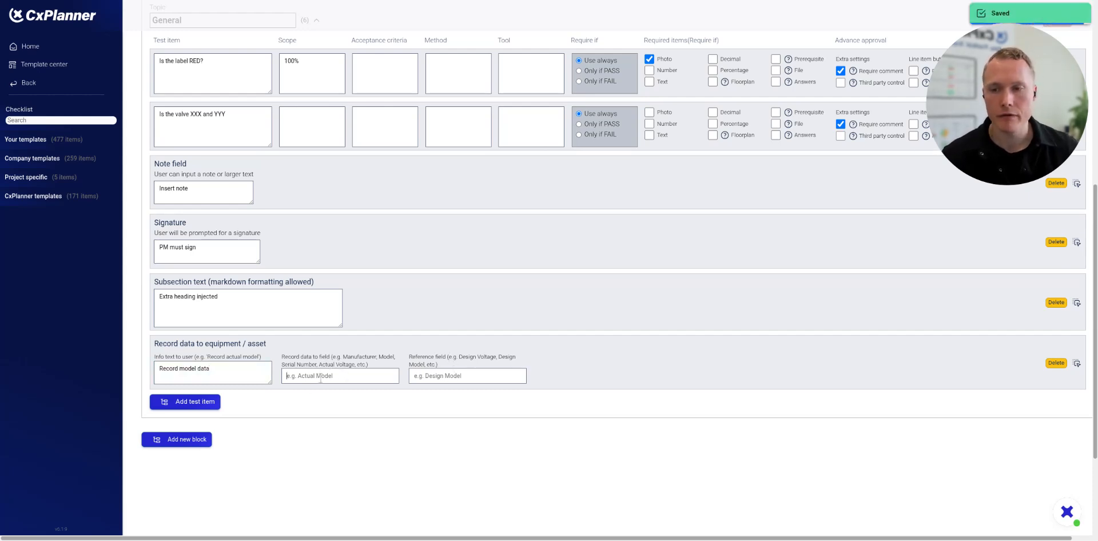
left_click(321, 379)
type("Model")
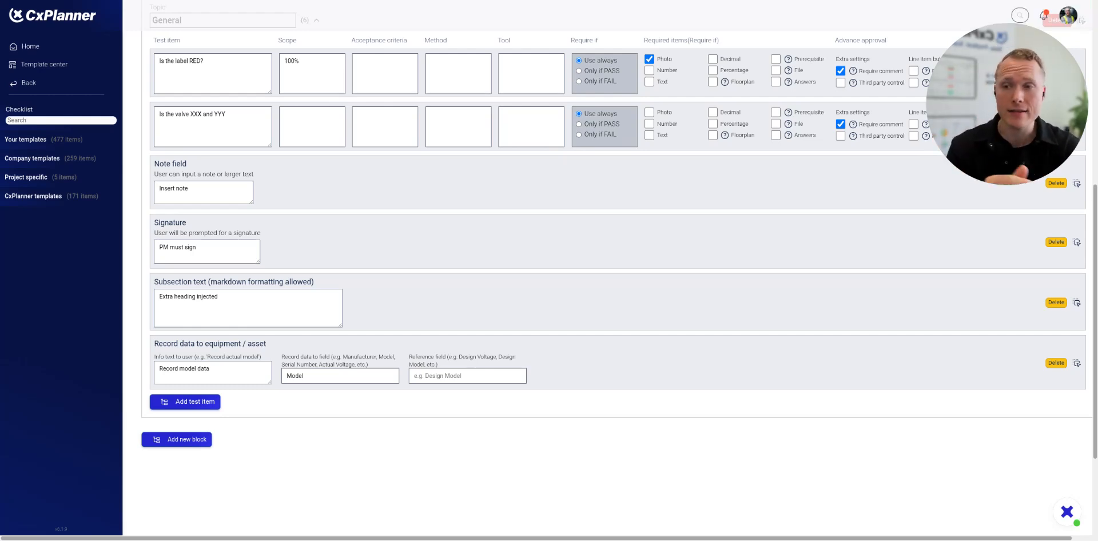
- Check which visibility options are available for the template
scroll(404, 458, "up", 6)
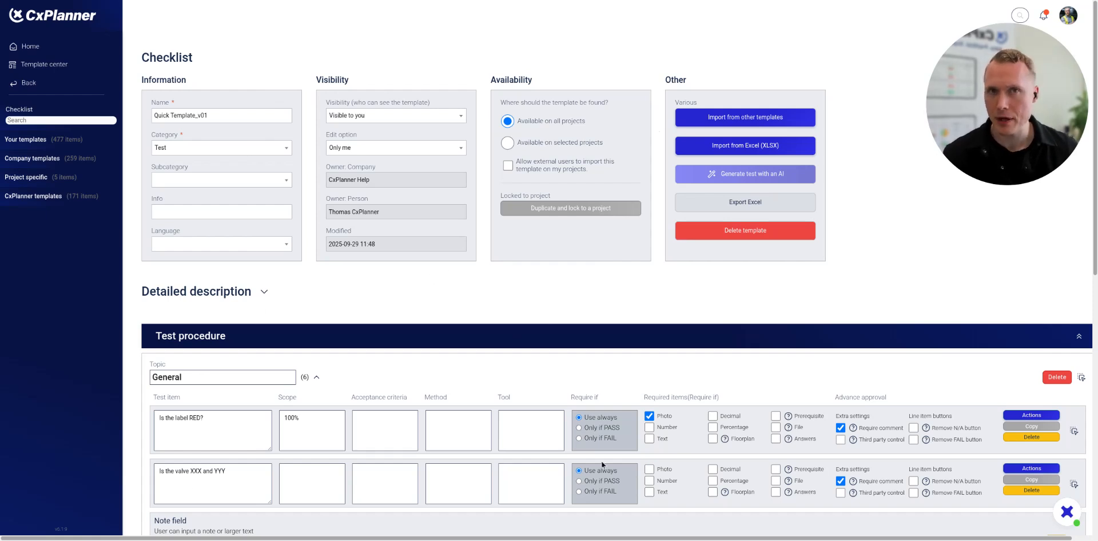
left_click(375, 116)
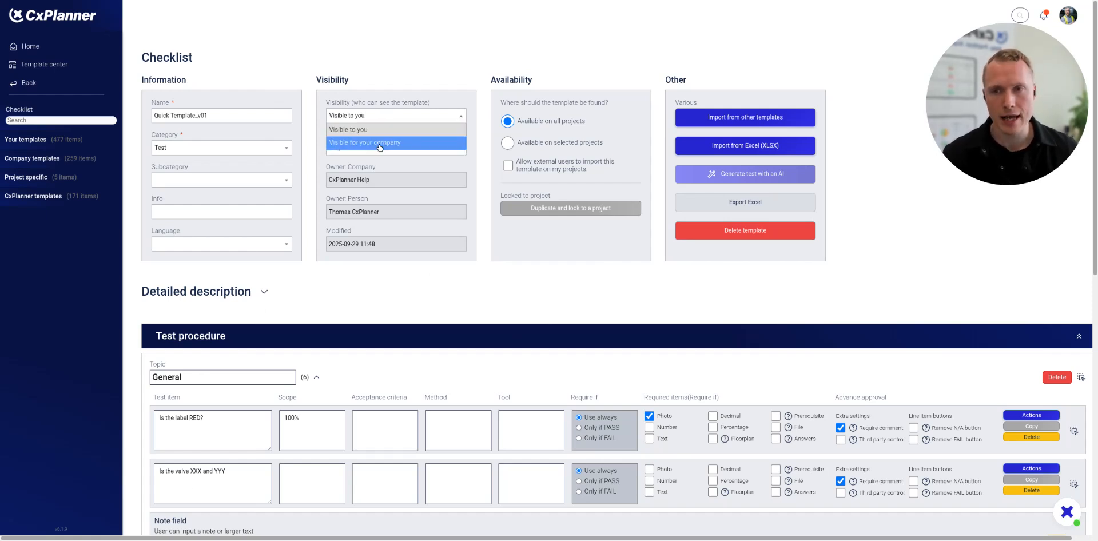
left_click(417, 100)
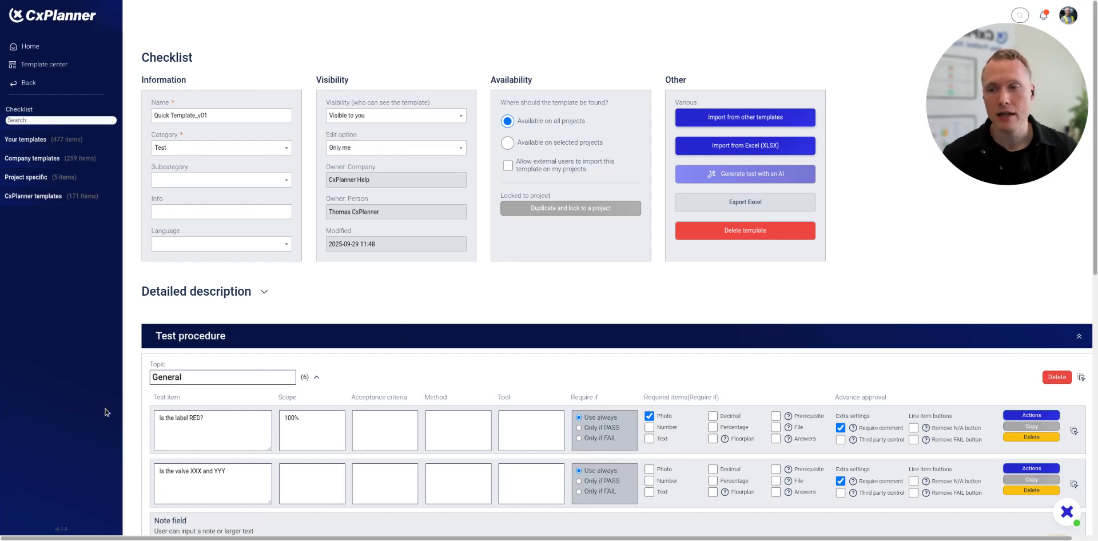